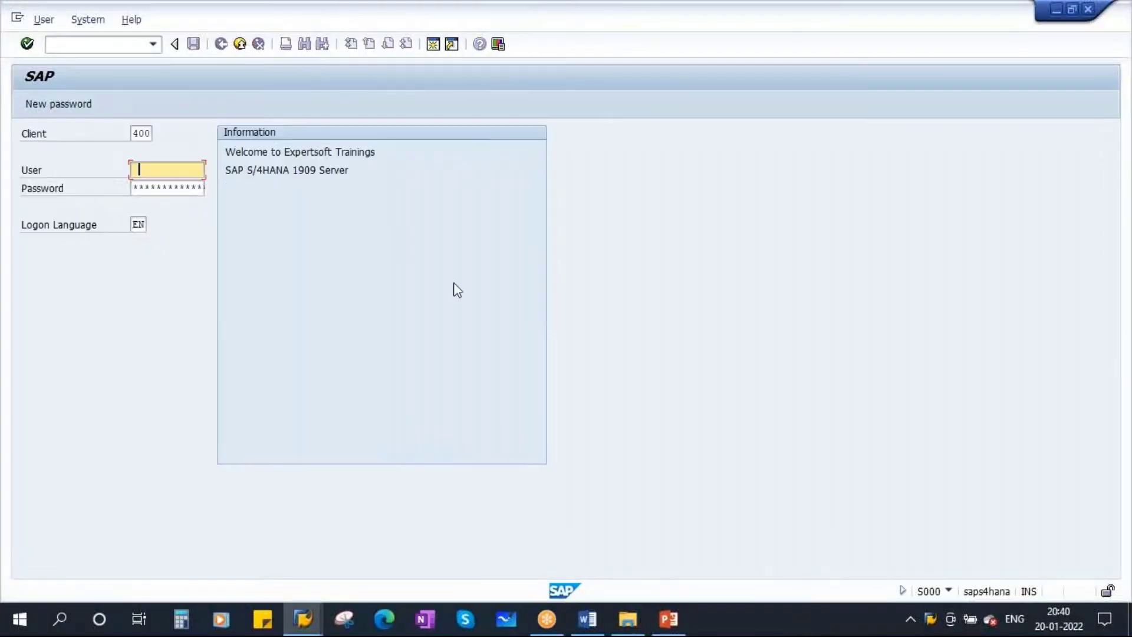
# Log on to SAP with the stored user name and the account password
pyautogui.click(187, 170)
pyautogui.click(192, 186)
pyautogui.click(155, 186)
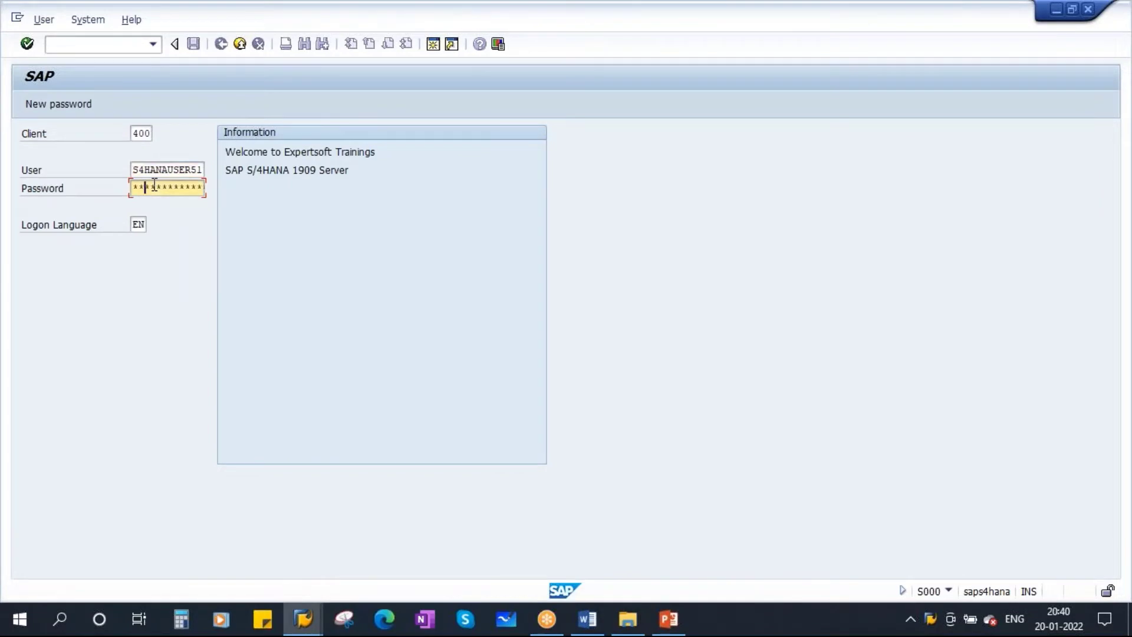
pyautogui.write('abc')
pyautogui.press('Return')
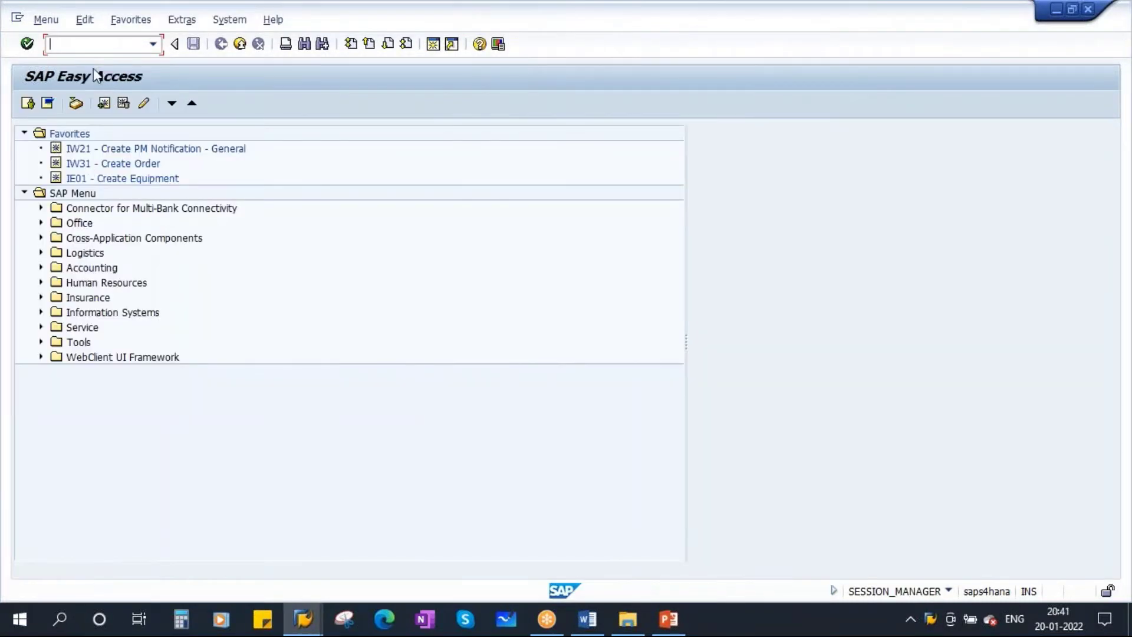
# Run SPRO and expand Production in the SAP Reference IMG
pyautogui.write('spro')
pyautogui.press('Return')
pyautogui.click(77, 104)
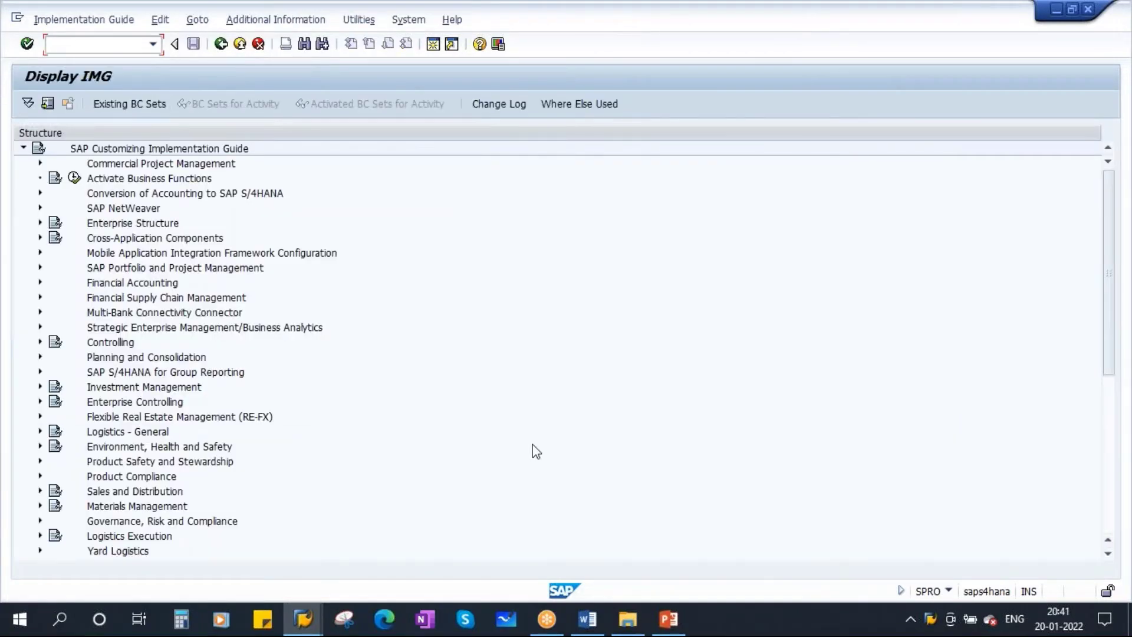
pyautogui.scroll(-5, 535, 451)
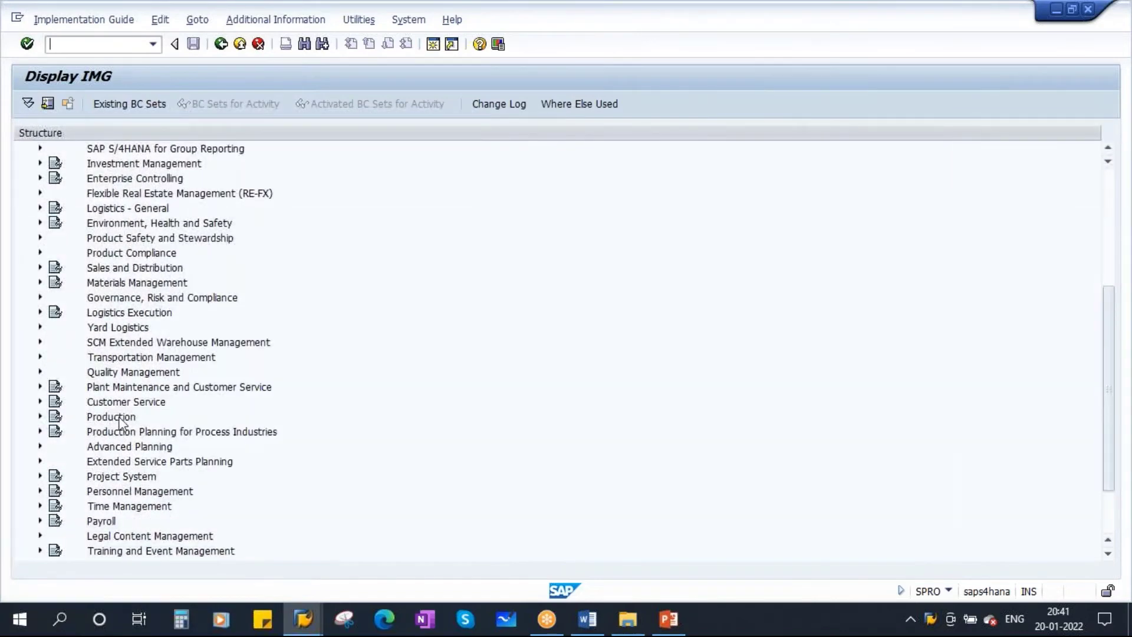
pyautogui.click(113, 420)
pyautogui.click(41, 416)
# Expand Basic Data > Work Center under Production and open a second session
pyautogui.scroll(-2, 430, 415)
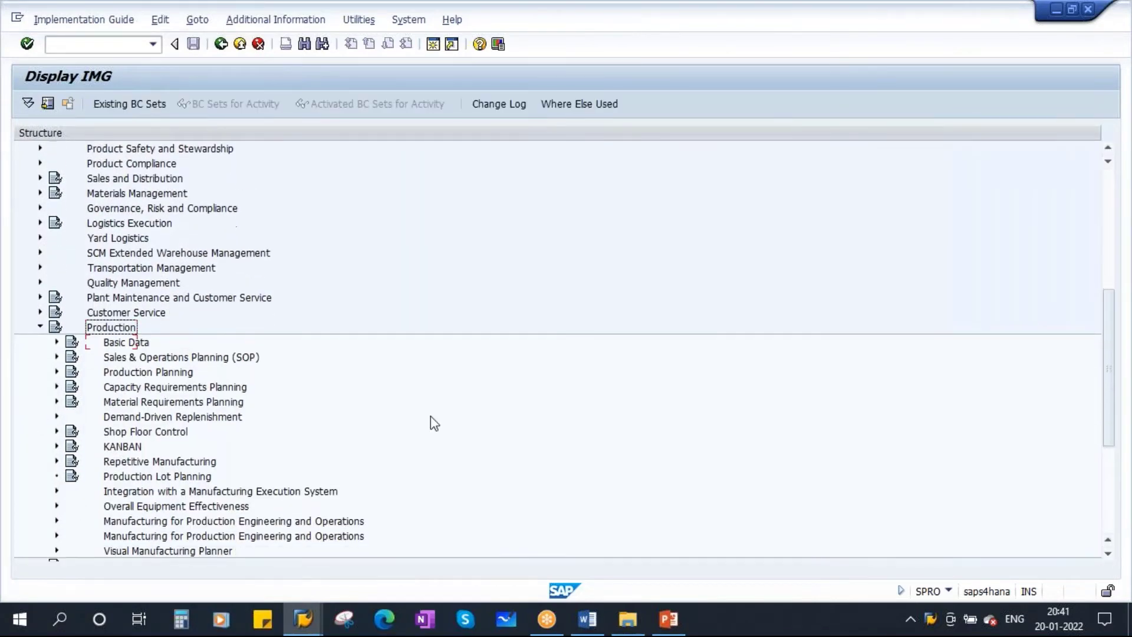
pyautogui.click(129, 314)
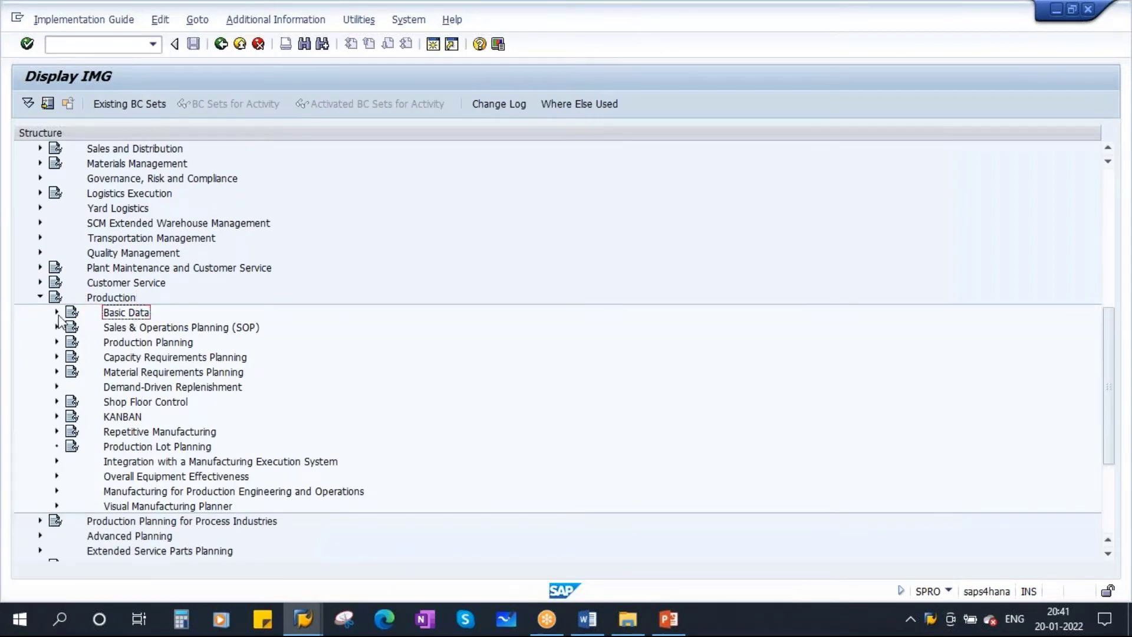
pyautogui.click(57, 312)
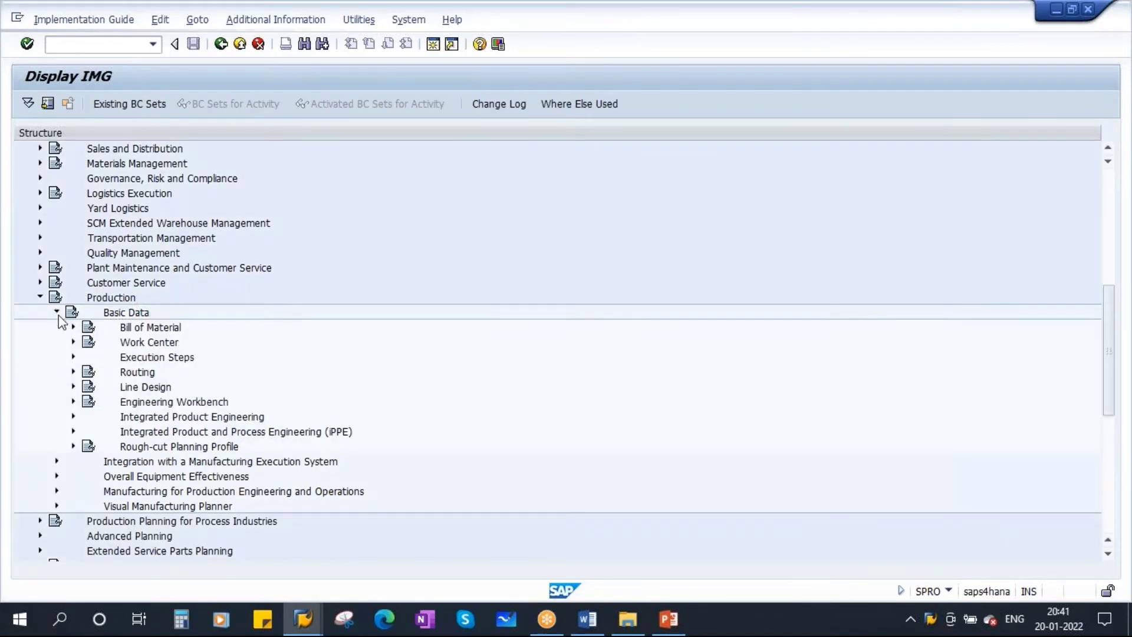
pyautogui.click(151, 329)
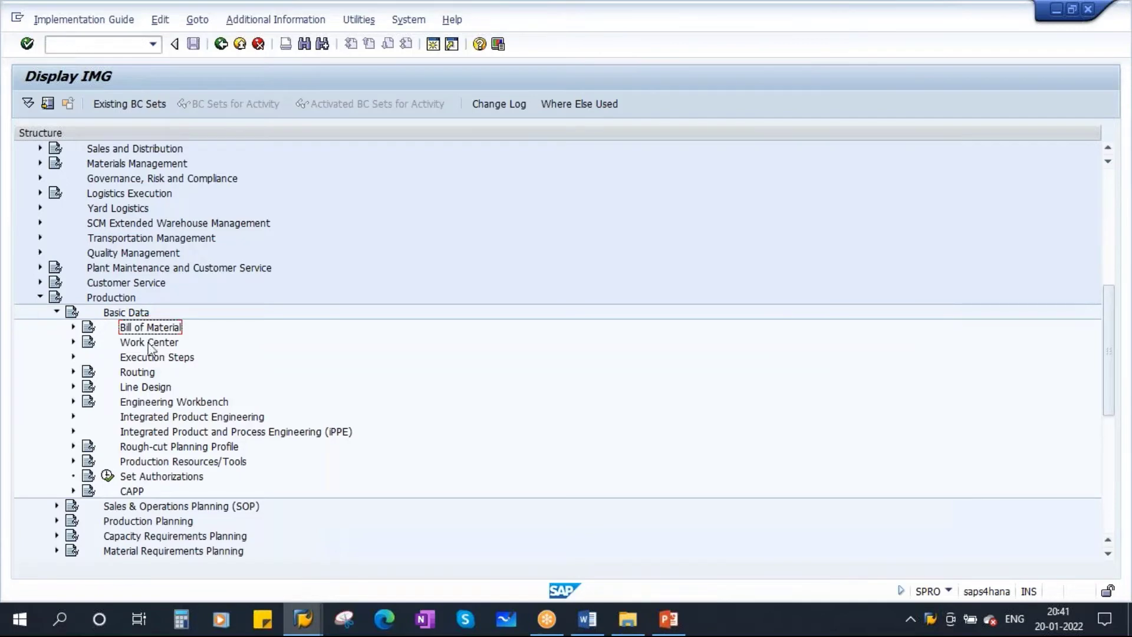
pyautogui.click(150, 345)
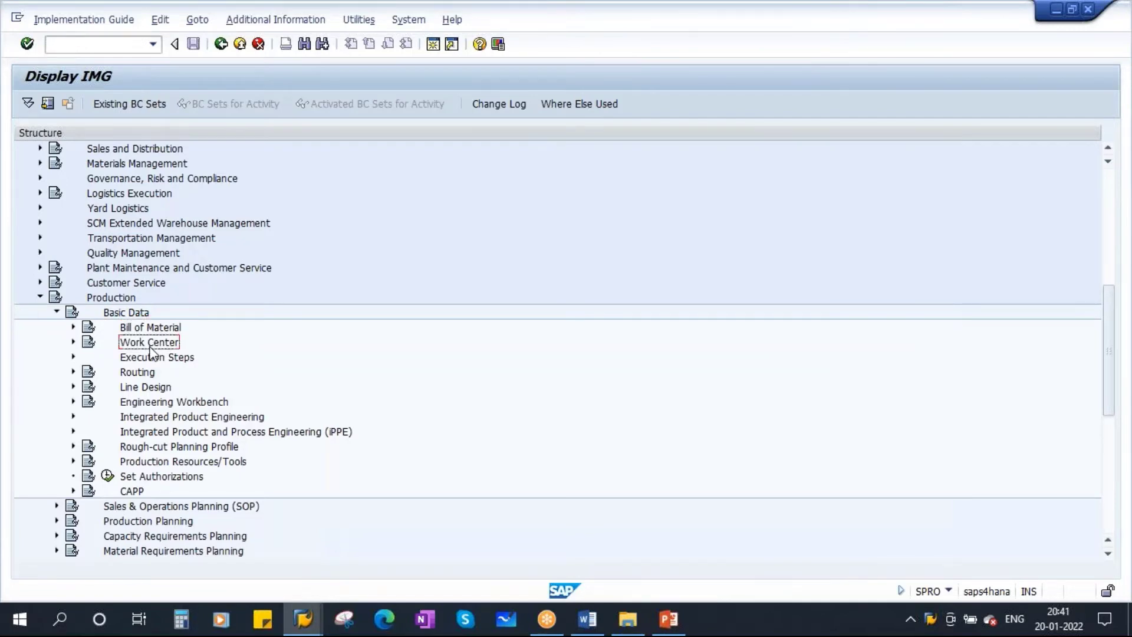
pyautogui.click(74, 343)
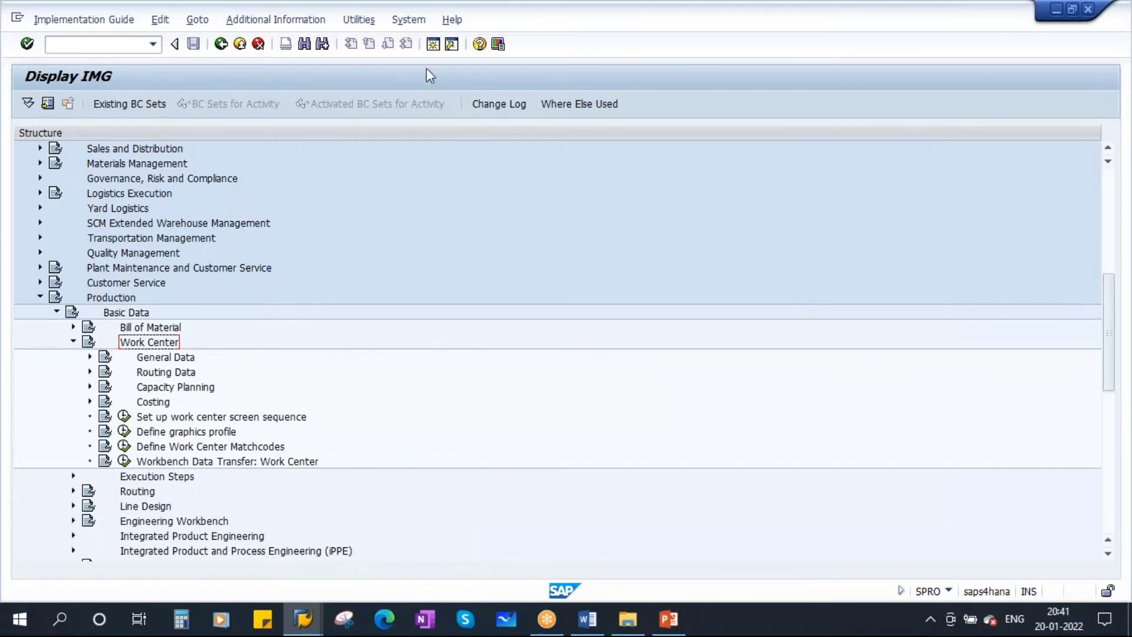
pyautogui.click(433, 44)
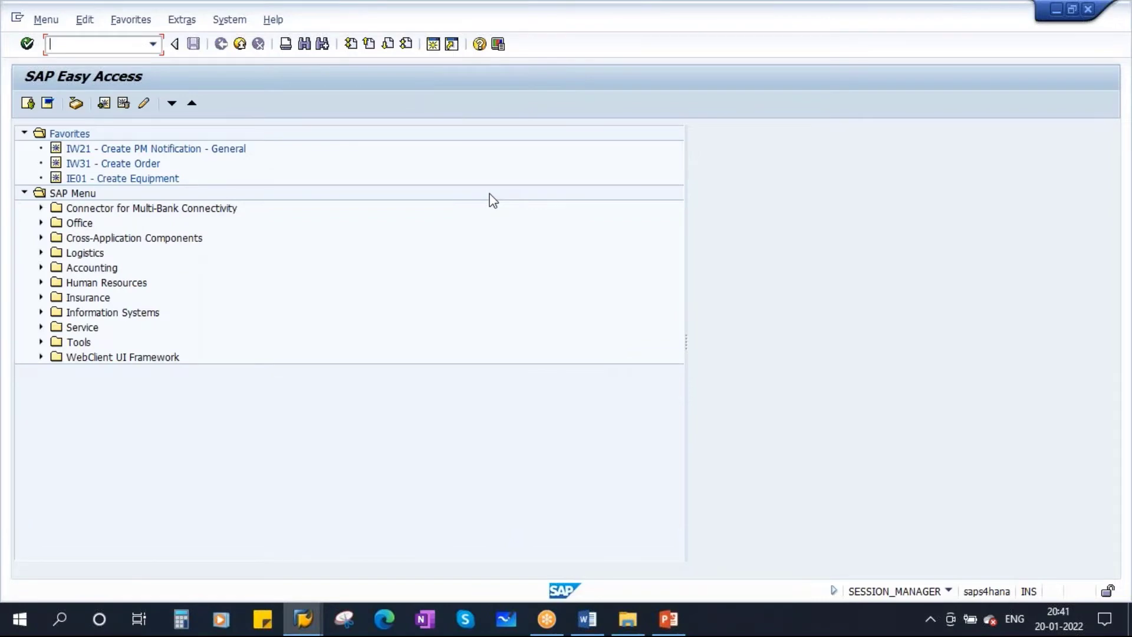
# Start CR01 for work center TEST1111 in plant 1710
pyautogui.write('cr01')
pyautogui.press('Return')
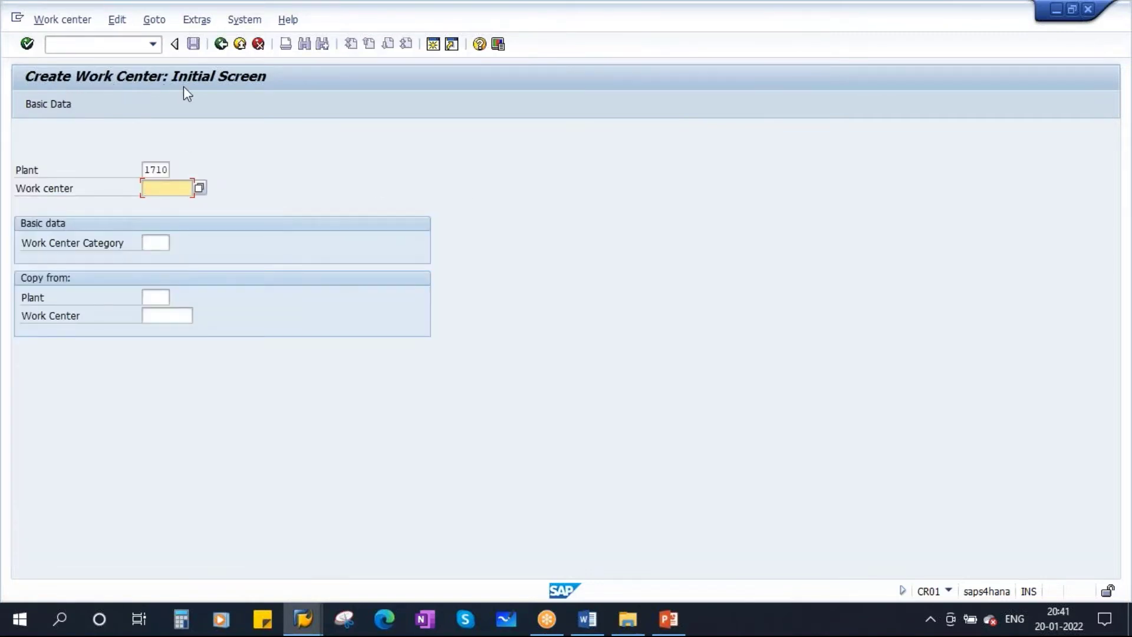
pyautogui.hotkey('shift', 'Tab')
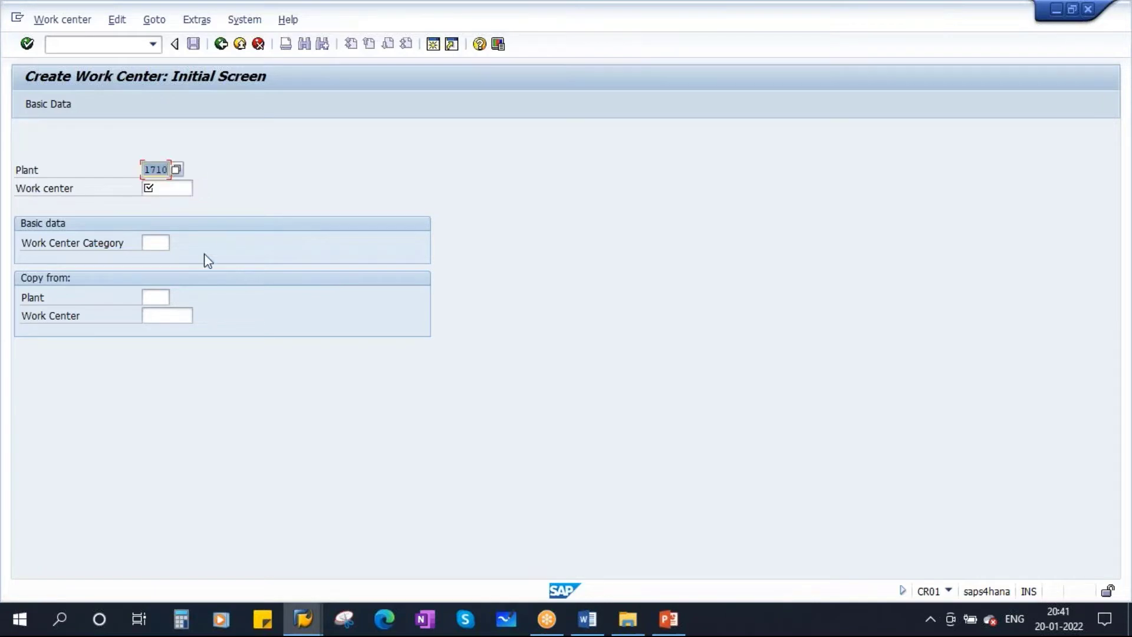
pyautogui.click(160, 190)
pyautogui.write('test')
pyautogui.press('BackSpace')
pyautogui.press('BackSpace')
pyautogui.press('BackSpace')
pyautogui.press('BackSpace')
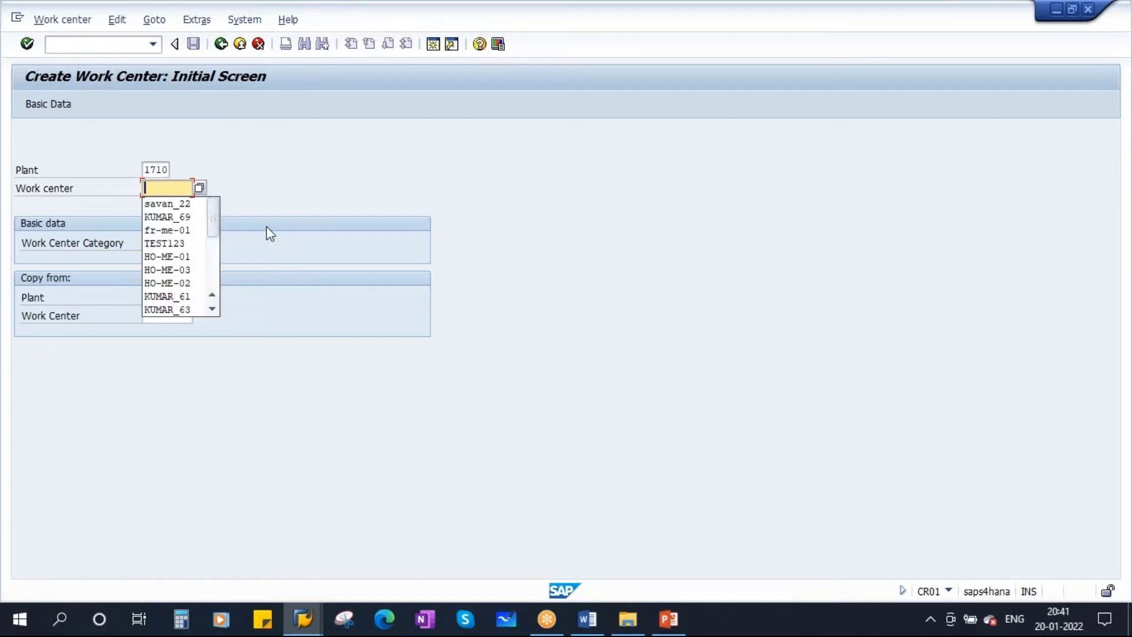
pyautogui.press('capslock')
pyautogui.write('TEST')
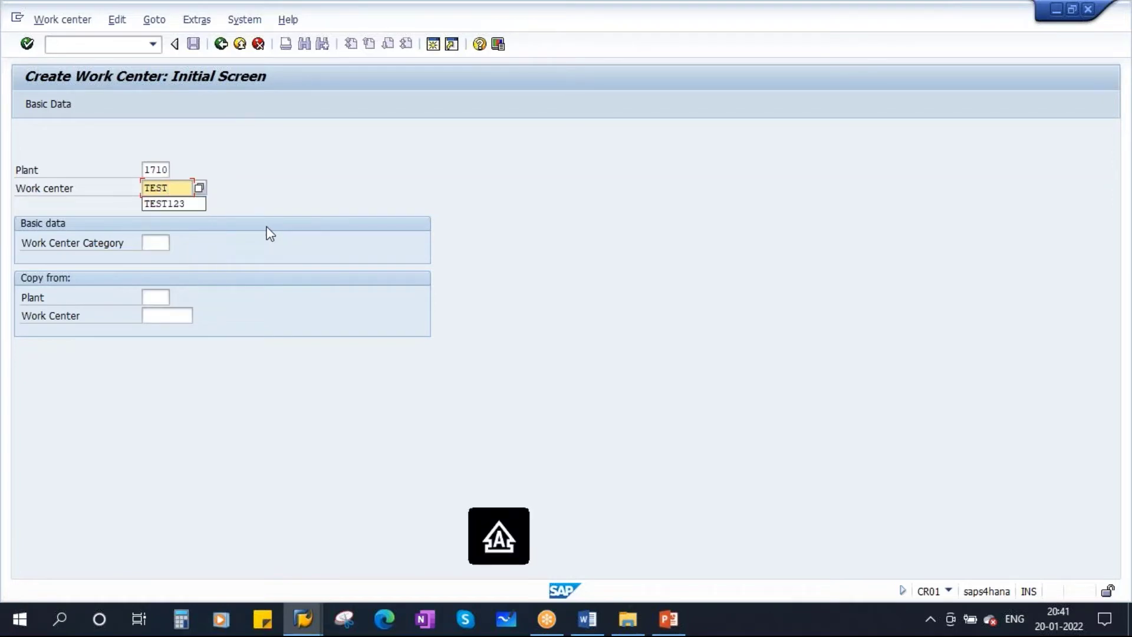
pyautogui.write('1111')
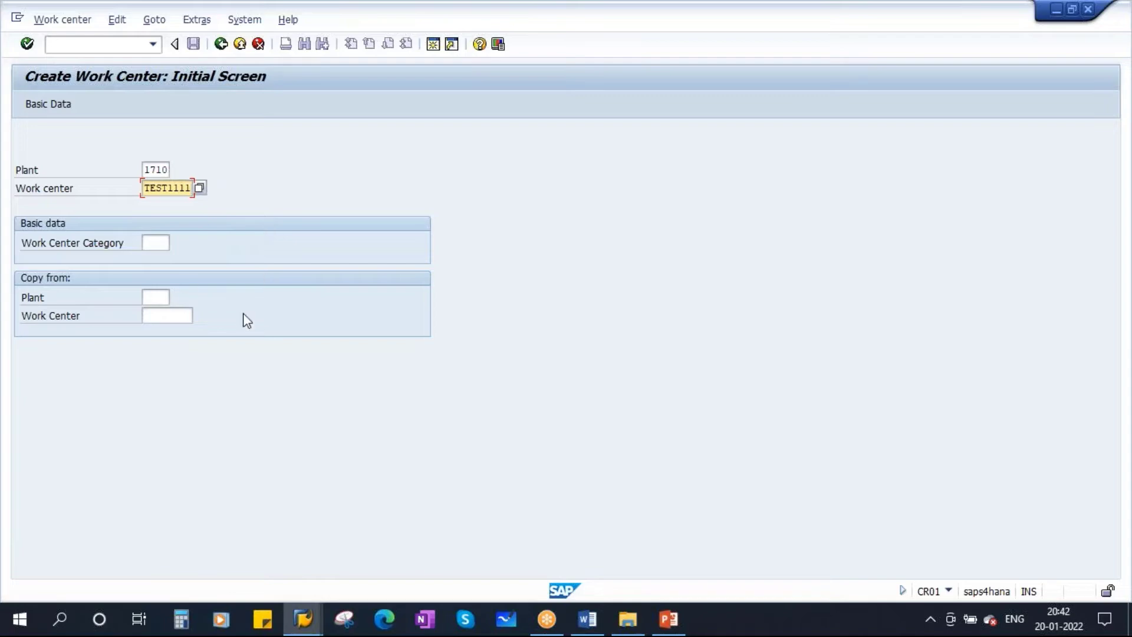
# Choose work center category 0001 Machine from the value list, then return to PowerPoint
pyautogui.click(157, 244)
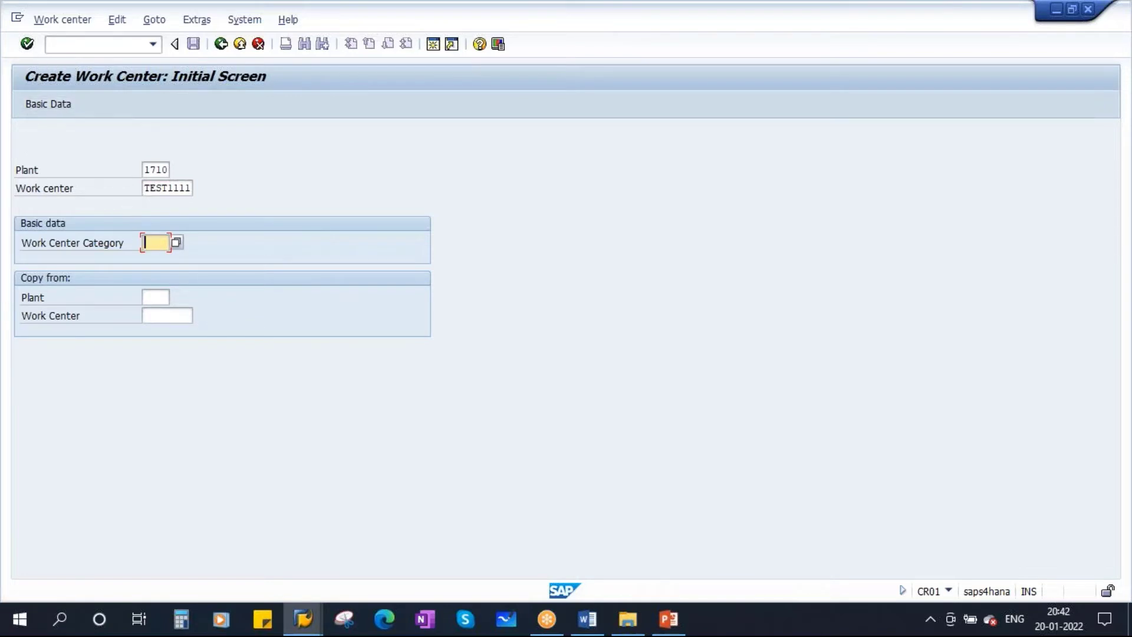
pyautogui.click(27, 44)
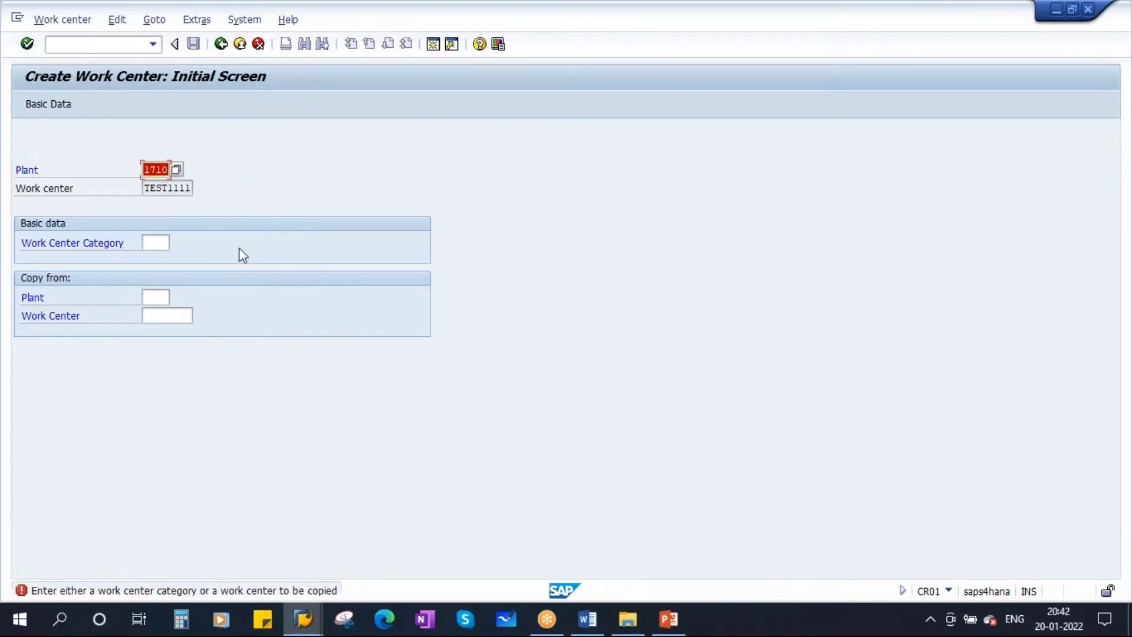
pyautogui.click(150, 244)
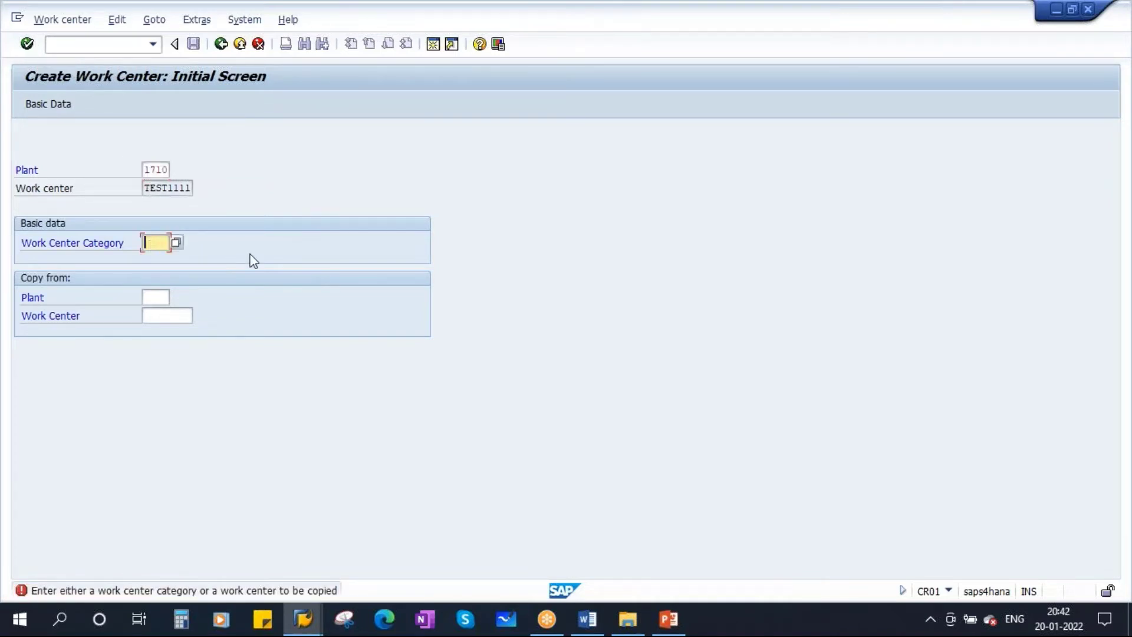
pyautogui.click(177, 243)
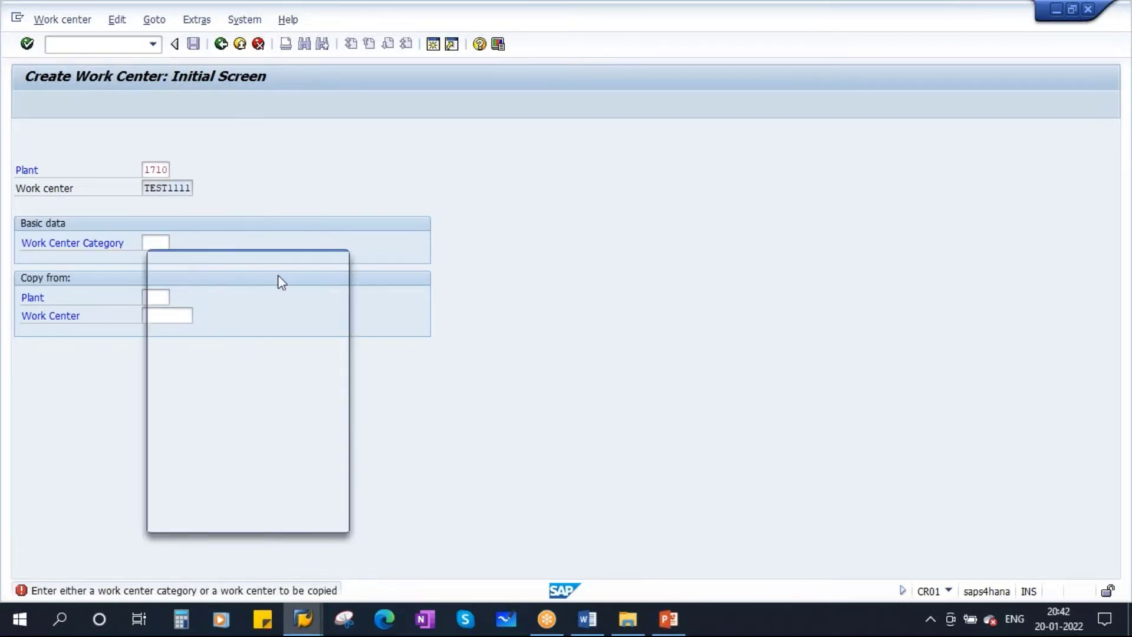
pyautogui.moveTo(272, 261); pyautogui.dragTo(345, 204)
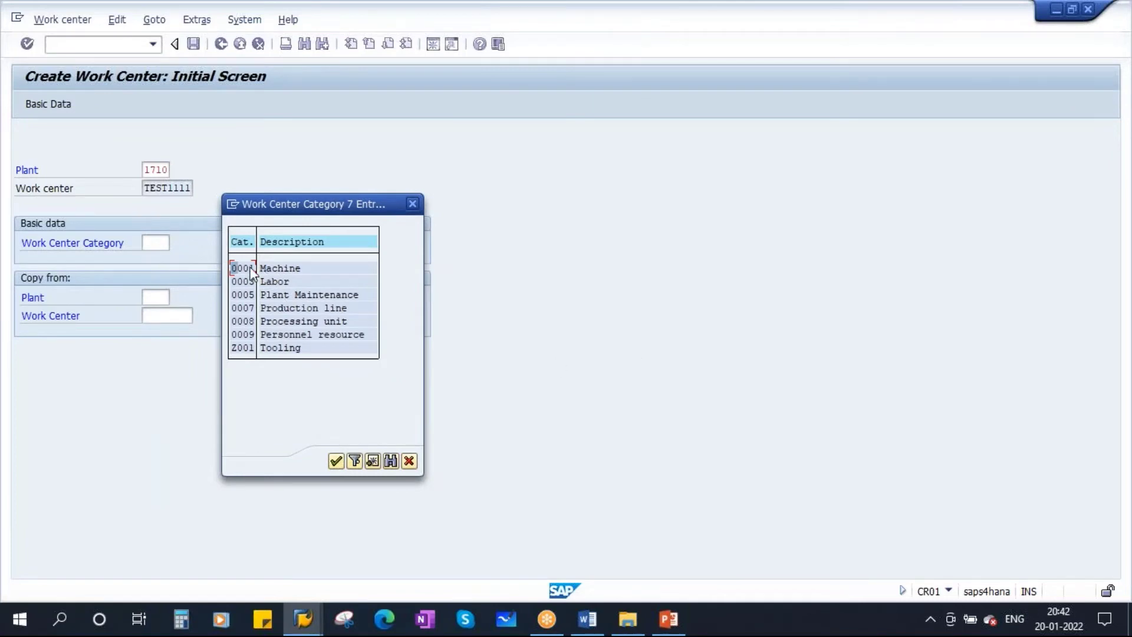
pyautogui.click(266, 294)
pyautogui.click(252, 268)
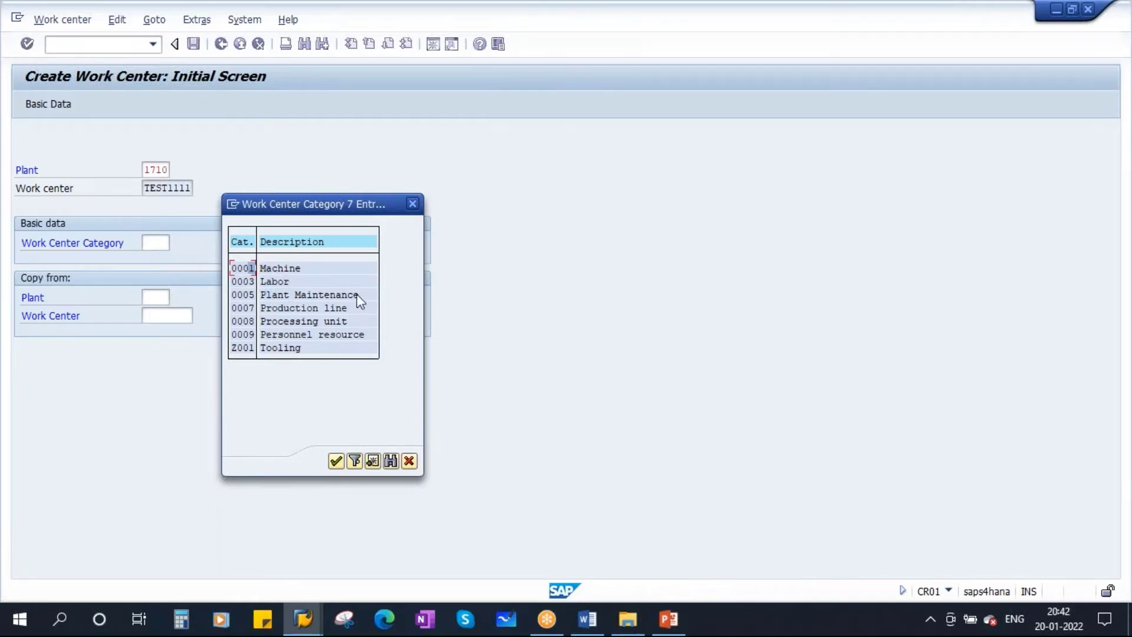
pyautogui.doubleClick(247, 269)
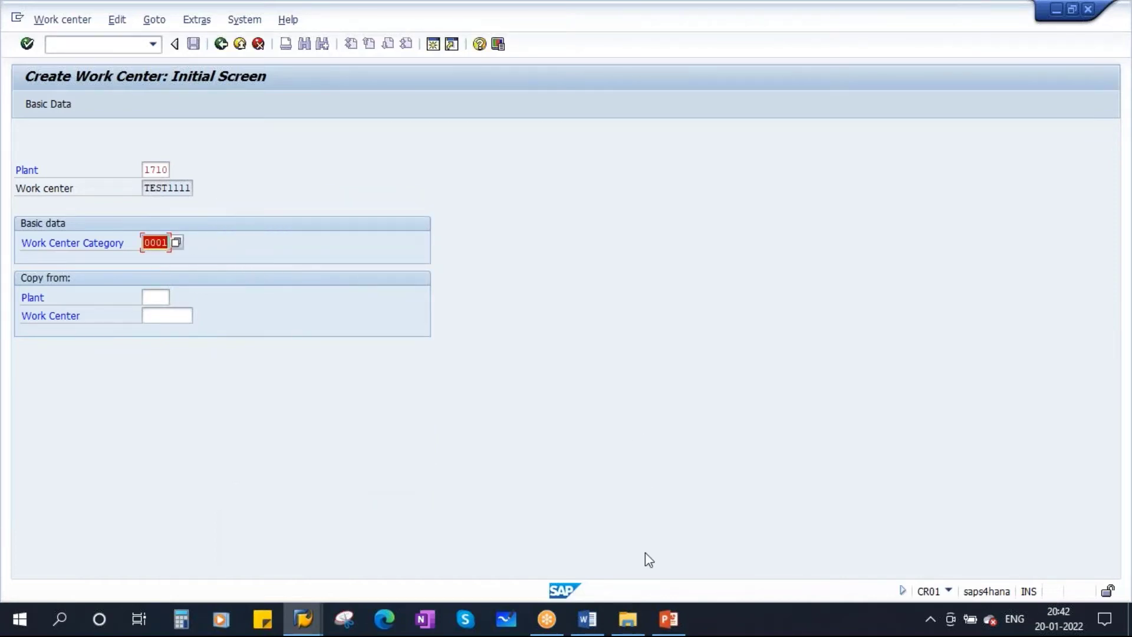
pyautogui.click(668, 619)
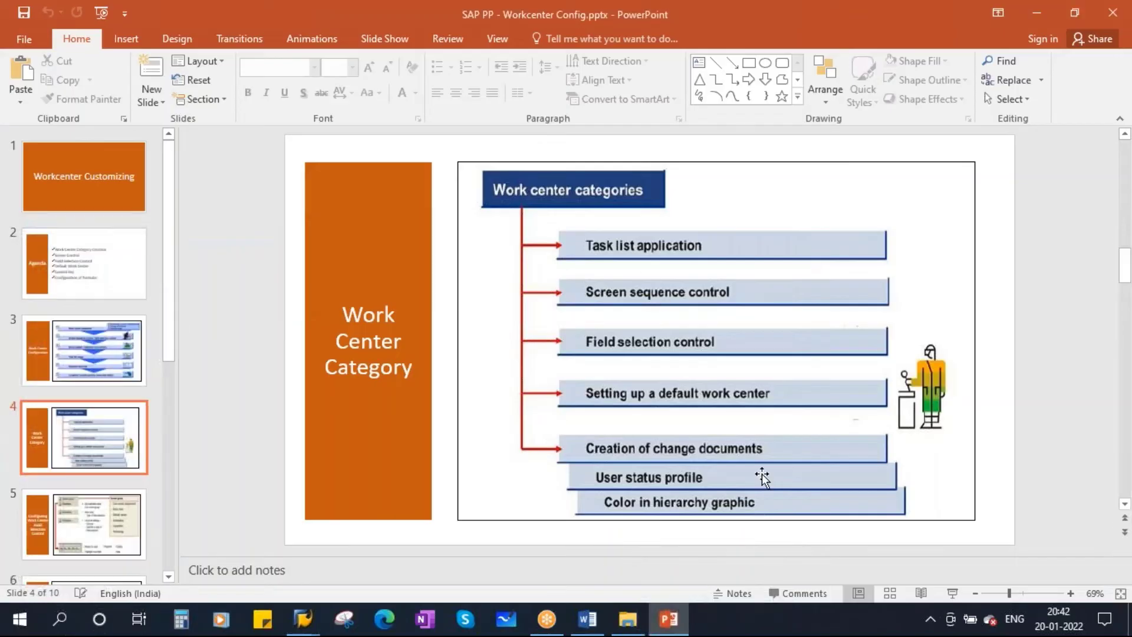
# Start the slide show and link the Work center categories heading to its topics with pen lines, then erase them
pyautogui.click(952, 593)
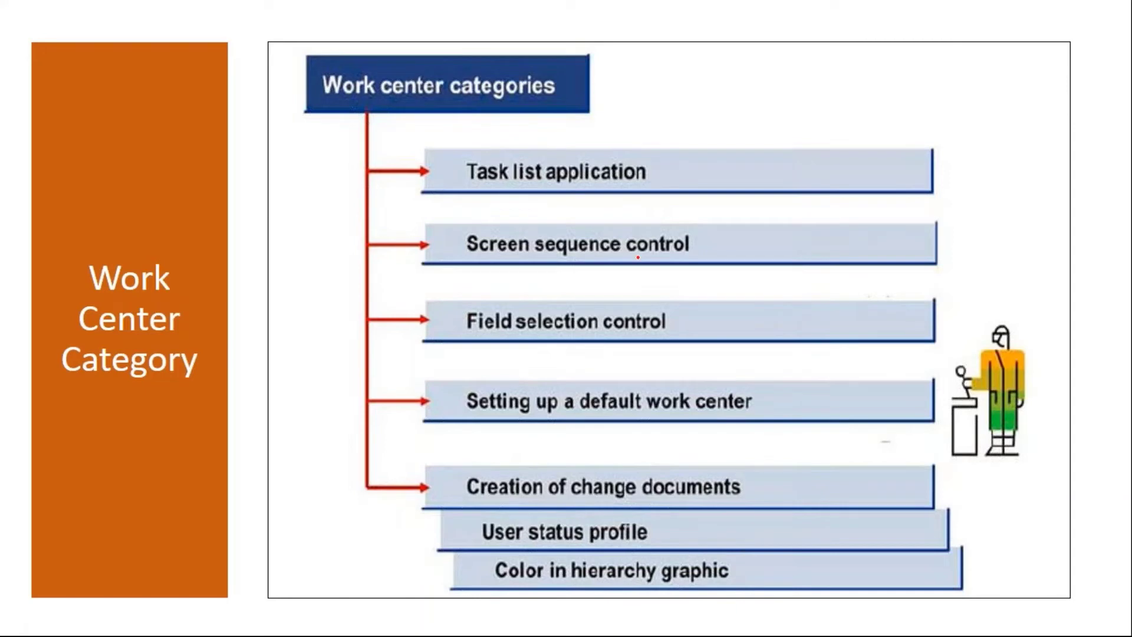
pyautogui.moveTo(557, 96); pyautogui.dragTo(623, 70)
pyautogui.moveTo(478, 144)
pyautogui.mouseDown()
pyautogui.moveTo(500, 204)
pyautogui.moveTo(652, 189)
pyautogui.moveTo(489, 148)
pyautogui.mouseUp()
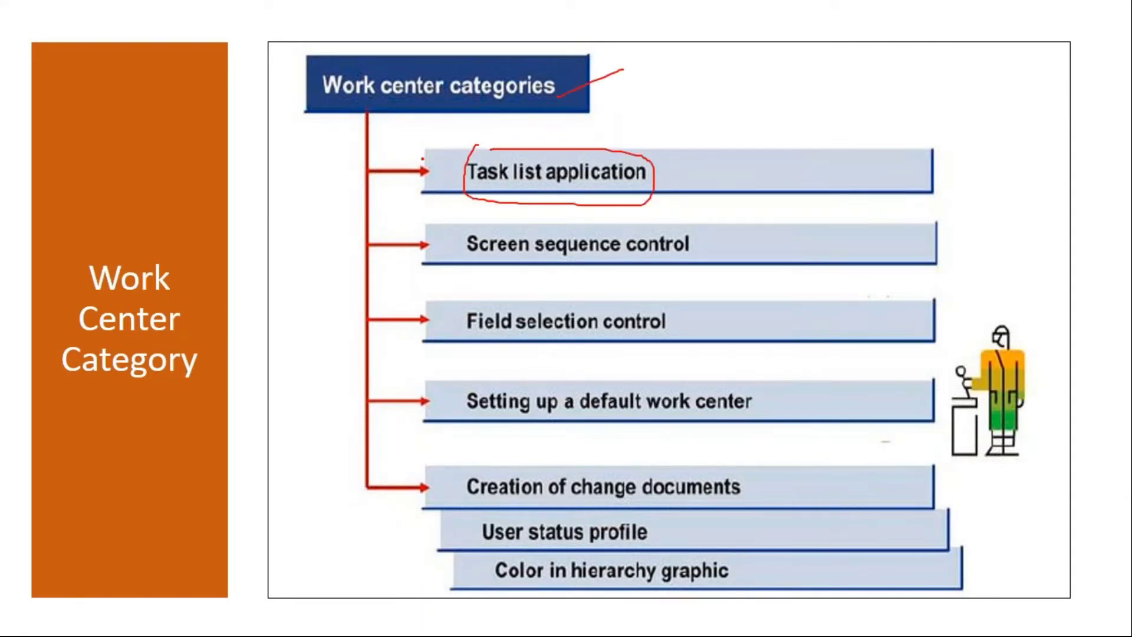
pyautogui.moveTo(373, 122)
pyautogui.mouseDown()
pyautogui.moveTo(423, 175)
pyautogui.moveTo(411, 192)
pyautogui.mouseUp()
pyautogui.moveTo(380, 142); pyautogui.dragTo(473, 255)
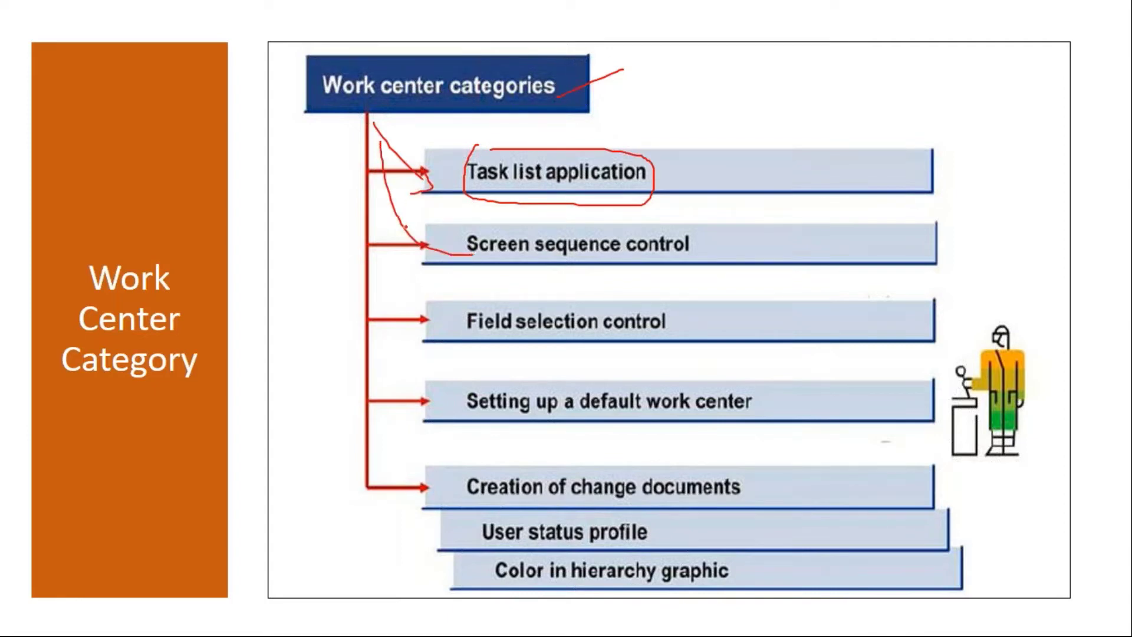
pyautogui.moveTo(384, 155)
pyautogui.mouseDown()
pyautogui.moveTo(377, 181)
pyautogui.moveTo(463, 330)
pyautogui.moveTo(422, 342)
pyautogui.mouseUp()
pyautogui.moveTo(373, 299)
pyautogui.mouseDown()
pyautogui.moveTo(387, 388)
pyautogui.moveTo(478, 403)
pyautogui.moveTo(391, 540)
pyautogui.moveTo(803, 511)
pyautogui.moveTo(459, 453)
pyautogui.mouseUp()
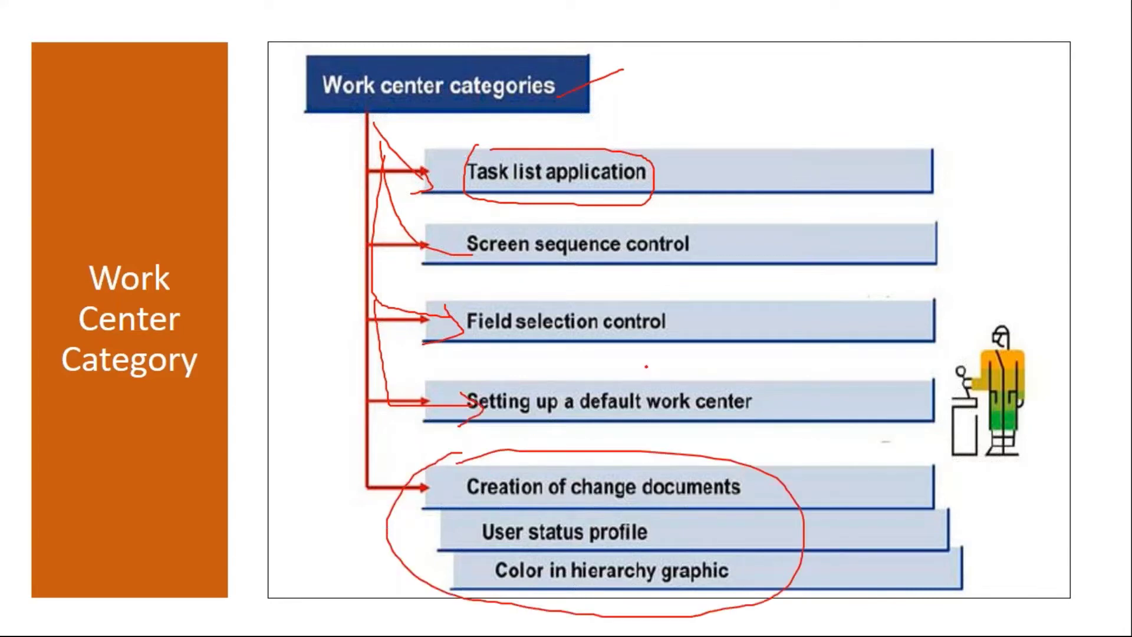
pyautogui.press('e')
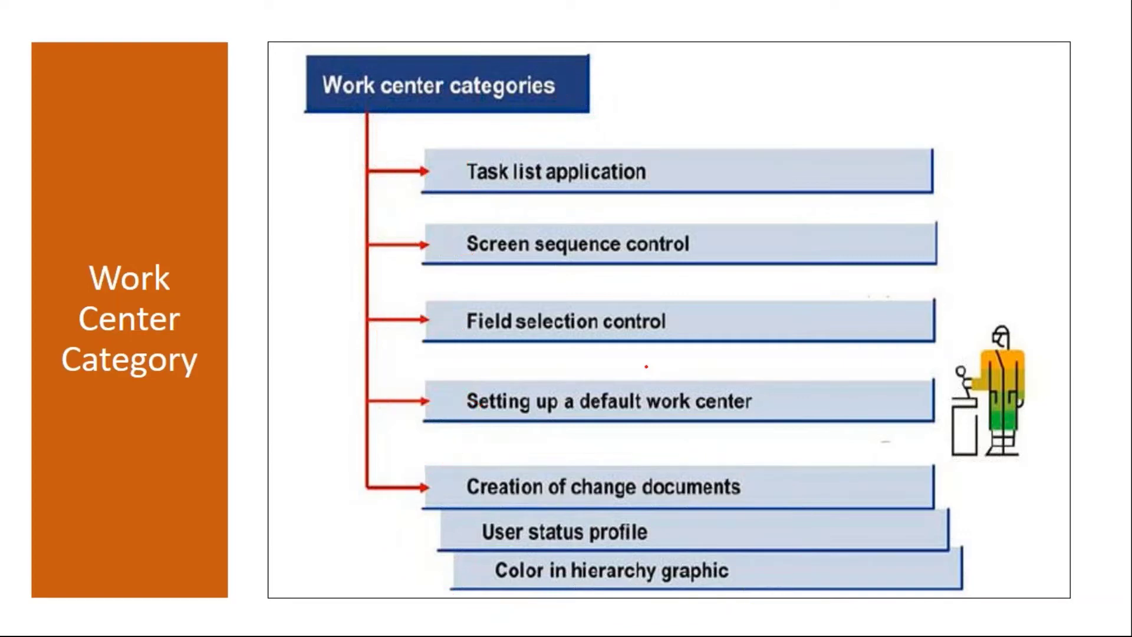
# Underline the heading twice, erase it, end the slide show and return to SAP
pyautogui.moveTo(340, 116); pyautogui.dragTo(601, 117)
pyautogui.moveTo(320, 124); pyautogui.dragTo(624, 123)
pyautogui.press('e')
pyautogui.press('Escape')
pyautogui.moveTo(303, 618)
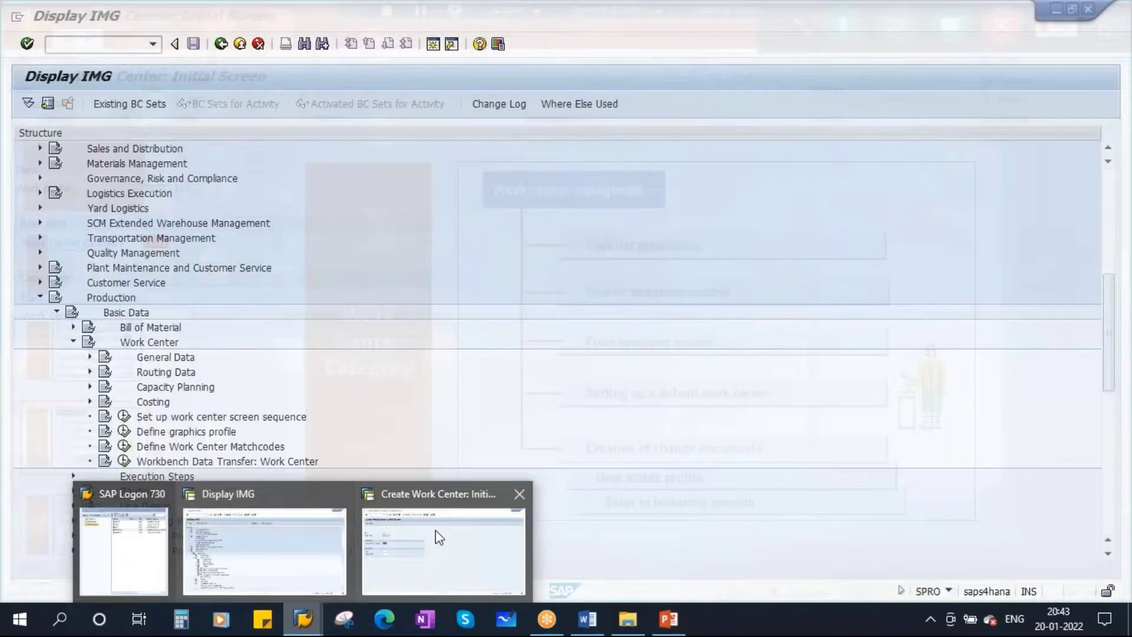
pyautogui.click(439, 536)
# Run Define work center category under Work Center > General Data in the IMG window
pyautogui.click(175, 243)
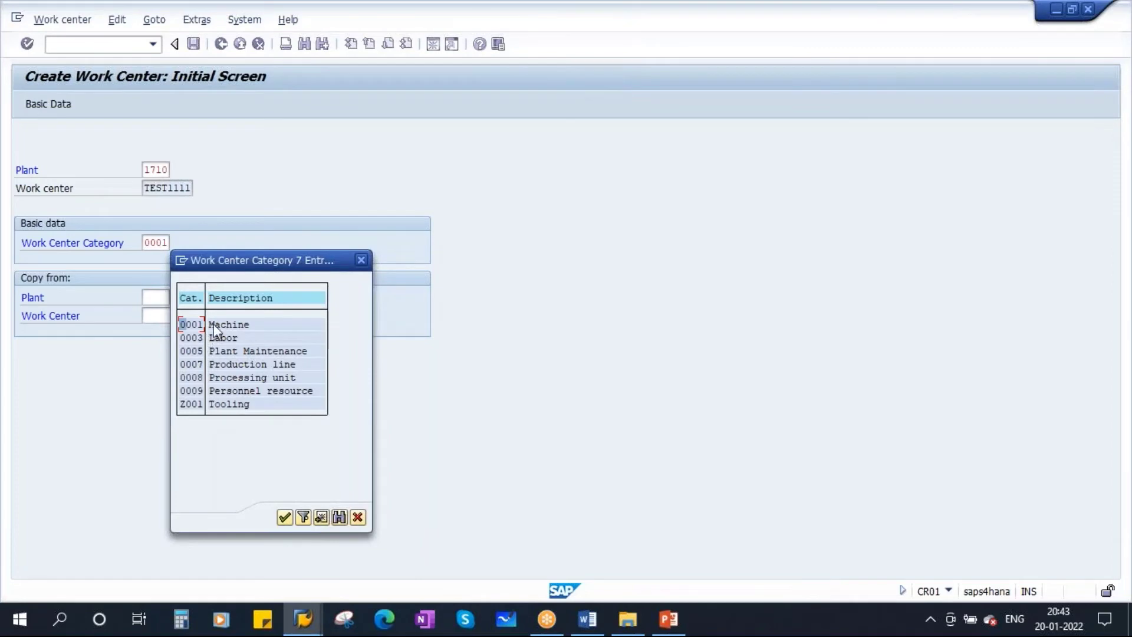
pyautogui.moveTo(302, 619)
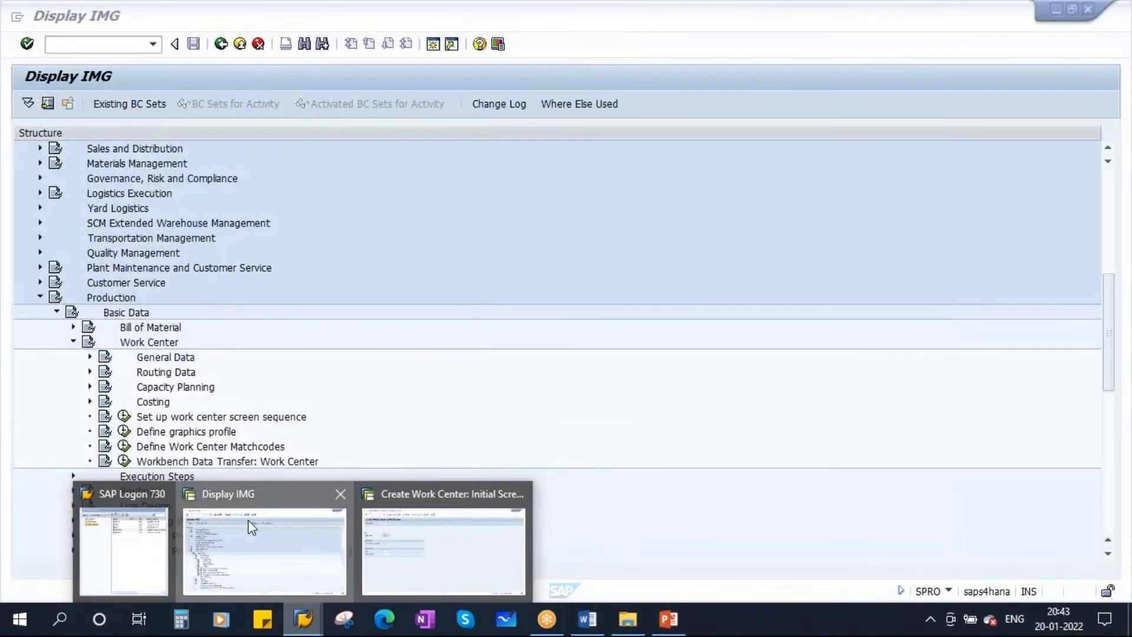
pyautogui.click(250, 525)
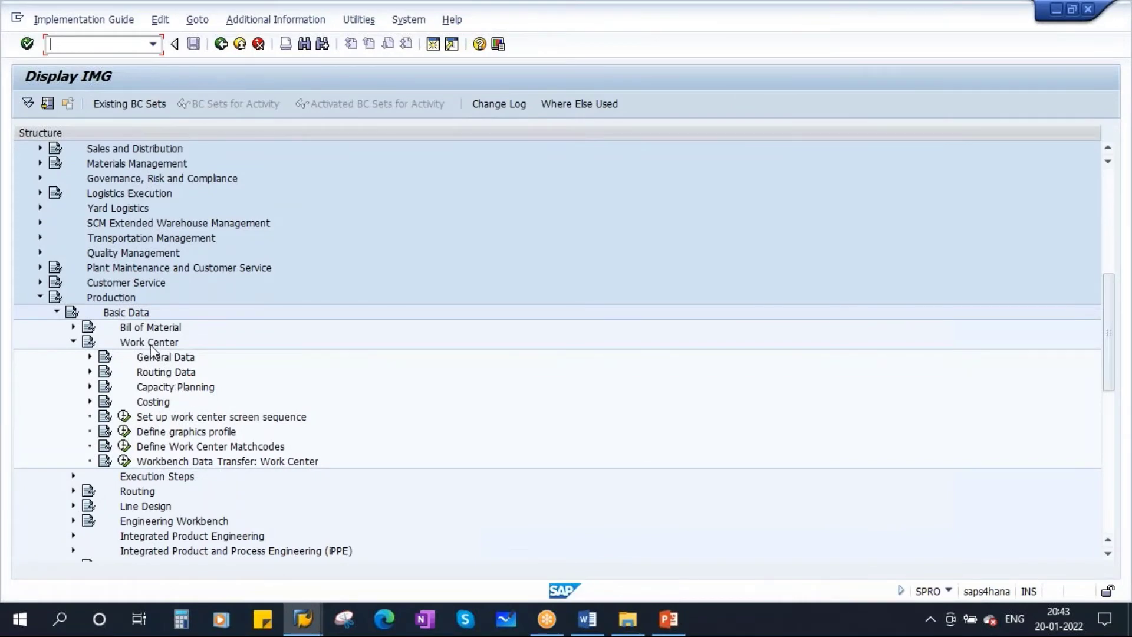
pyautogui.click(91, 358)
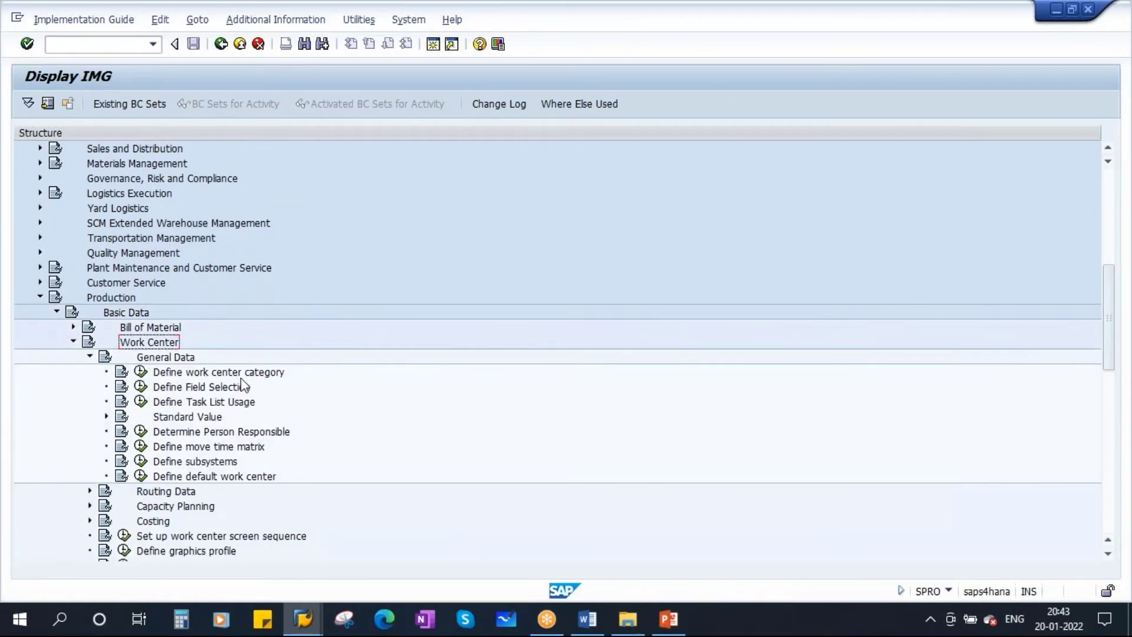
pyautogui.click(266, 374)
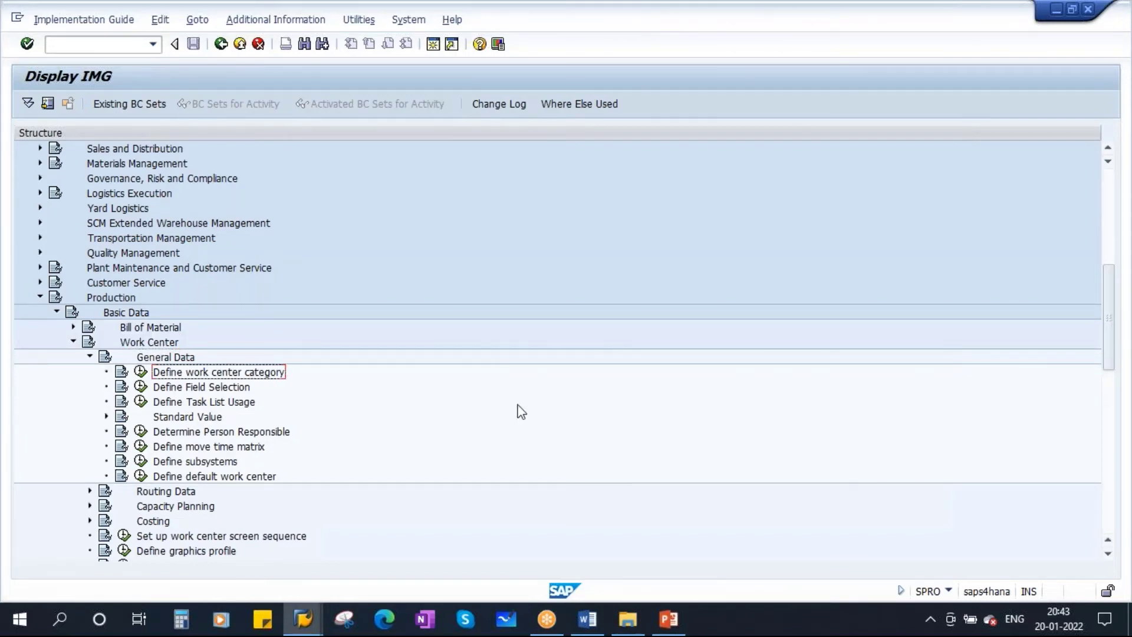
pyautogui.click(140, 373)
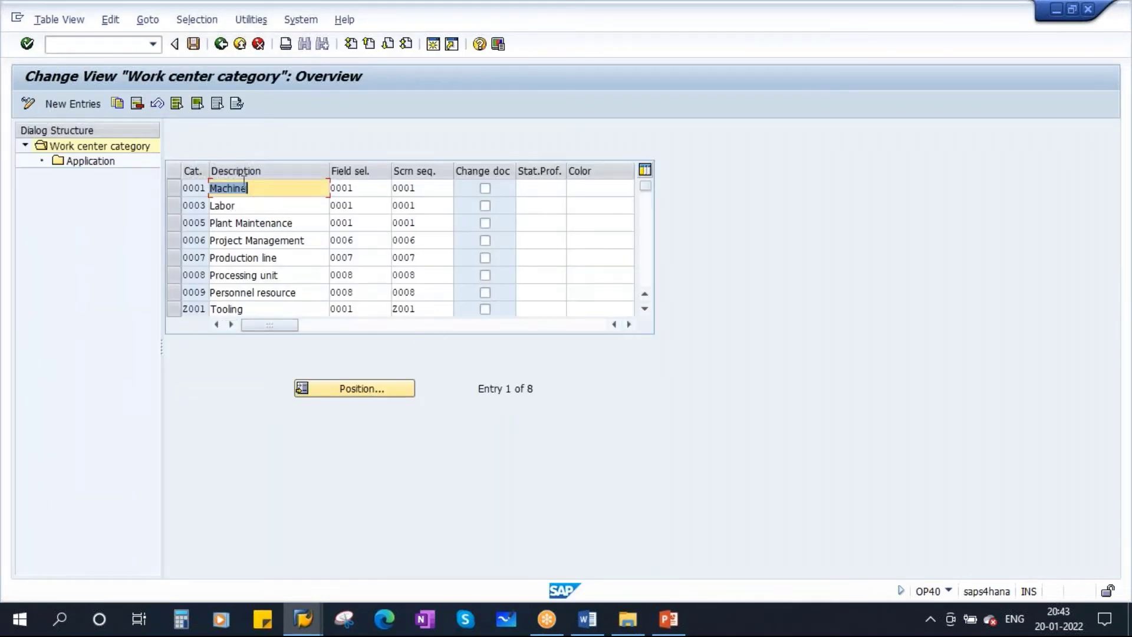
# Review 0001 Machine's field selection and screen sequence, select its row and open Application
pyautogui.click(195, 187)
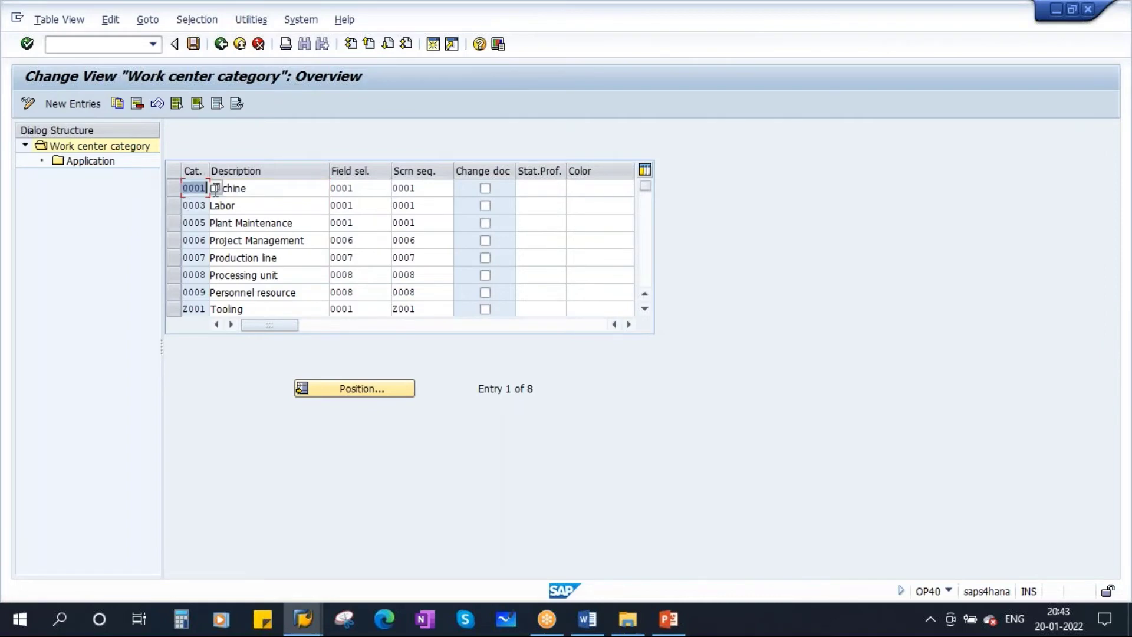
pyautogui.doubleClick(253, 189)
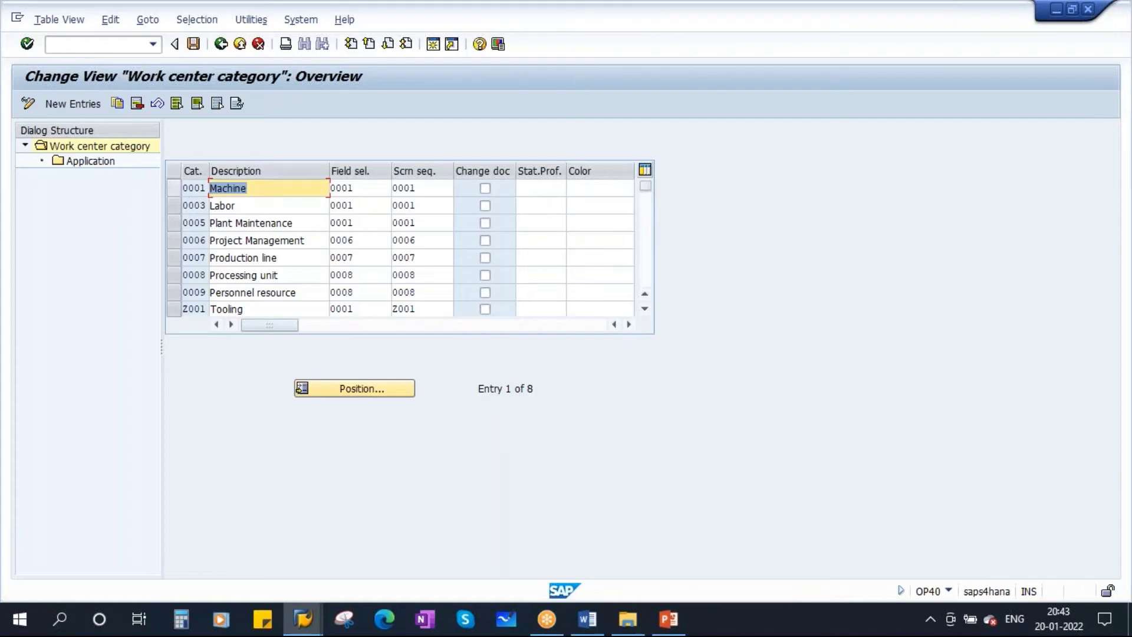
pyautogui.doubleClick(363, 187)
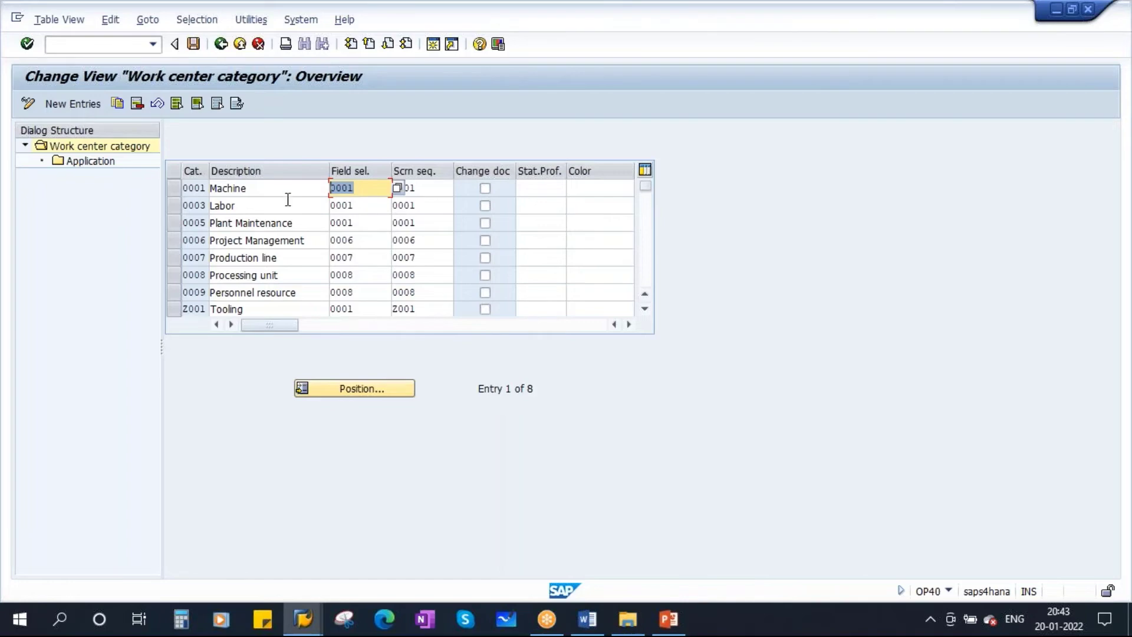
pyautogui.doubleClick(423, 192)
pyautogui.click(432, 193)
pyautogui.doubleClick(405, 190)
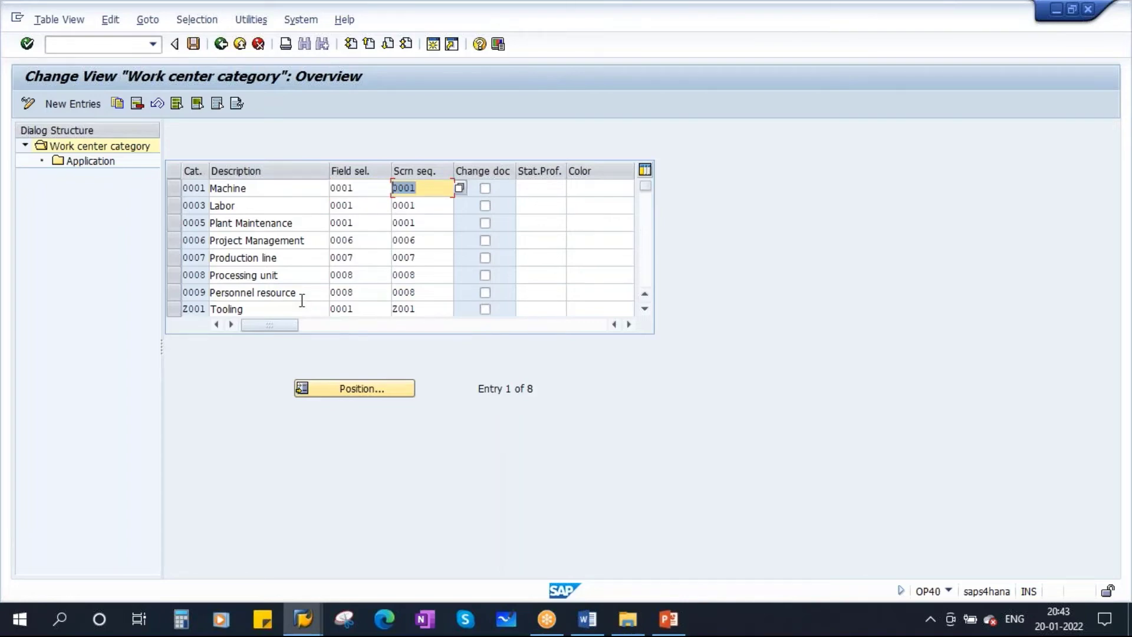
pyautogui.click(174, 187)
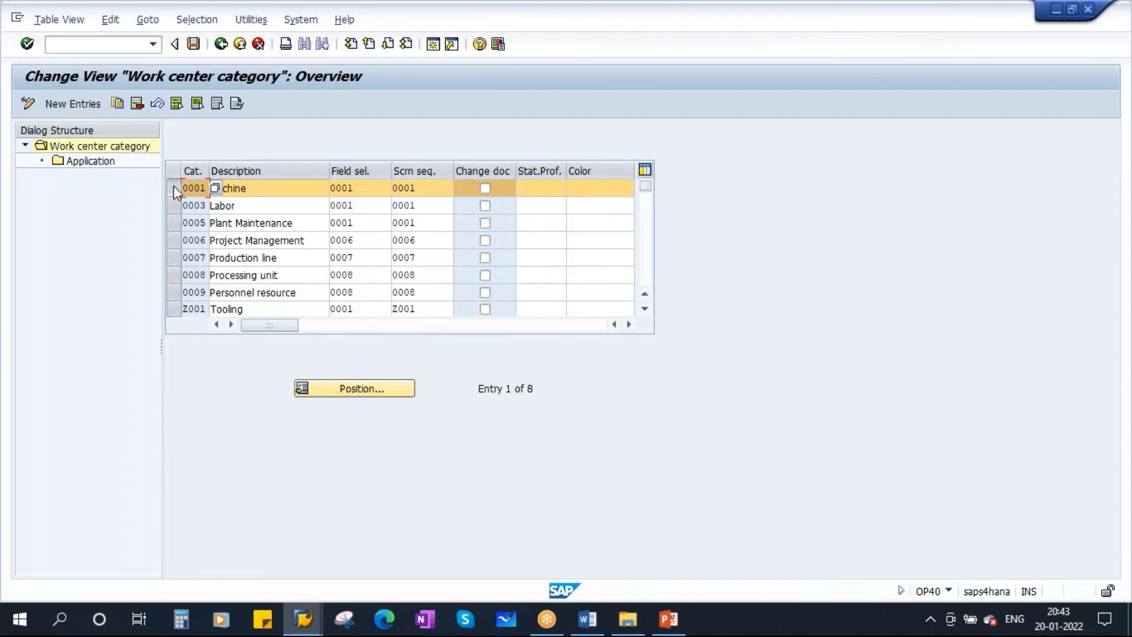
pyautogui.doubleClick(77, 163)
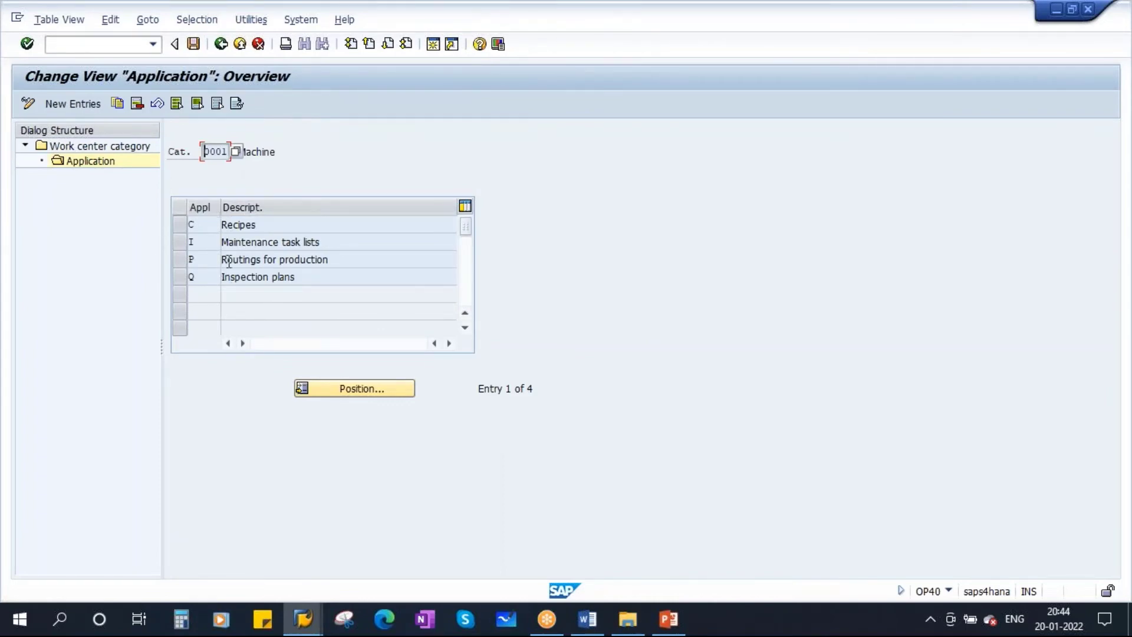
# Glance at the PowerPoint slide, then return to the Application list for category 0001
pyautogui.click(668, 619)
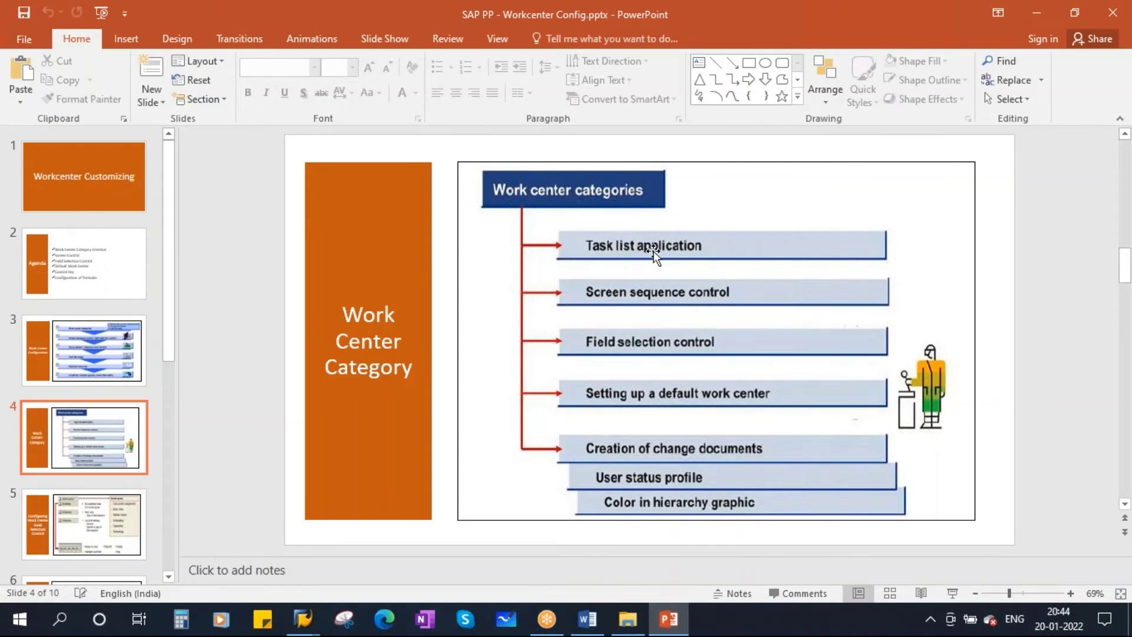
pyautogui.hotkey('alt', 'Tab')
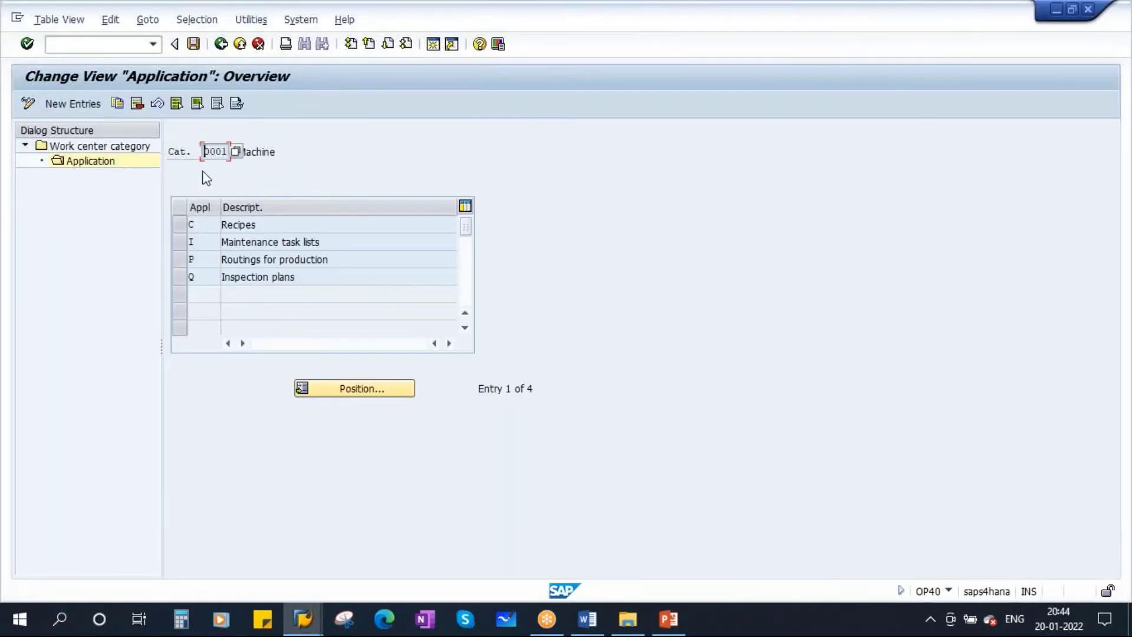
pyautogui.doubleClick(207, 154)
pyautogui.click(203, 225)
pyautogui.click(203, 242)
pyautogui.click(202, 260)
pyautogui.click(205, 277)
pyautogui.click(185, 261)
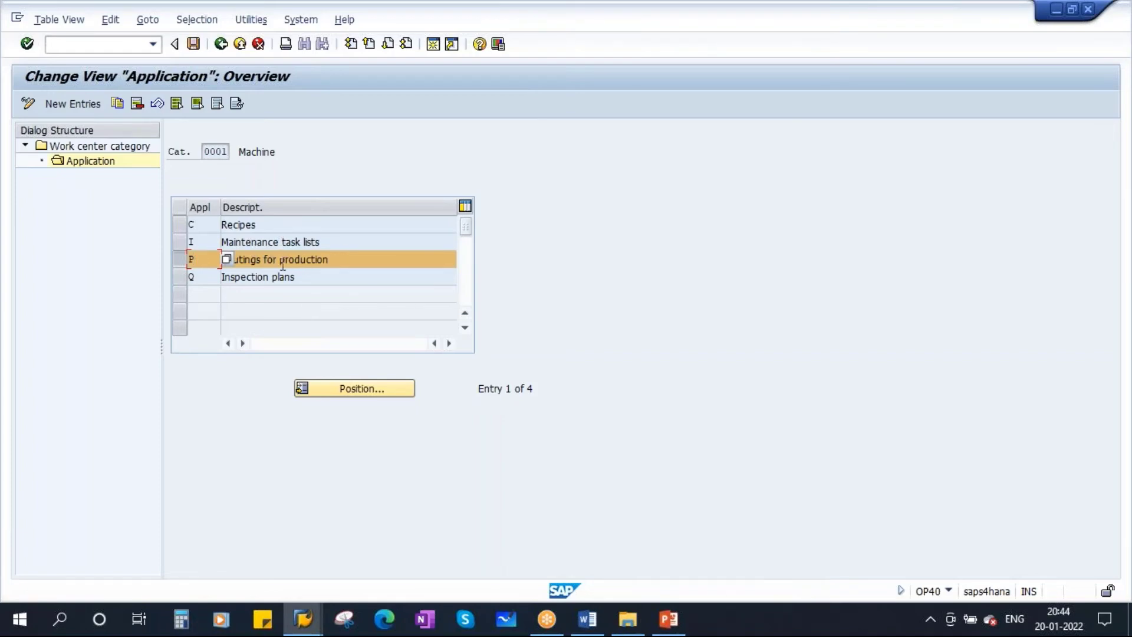
pyautogui.click(179, 260)
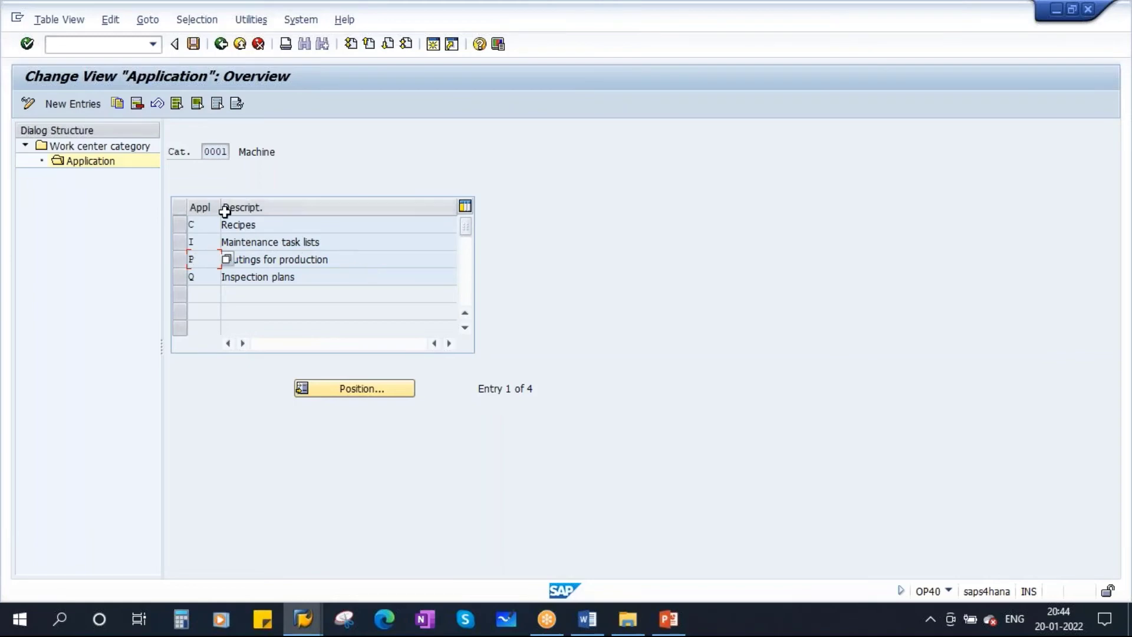
pyautogui.moveTo(206, 153); pyautogui.dragTo(255, 152)
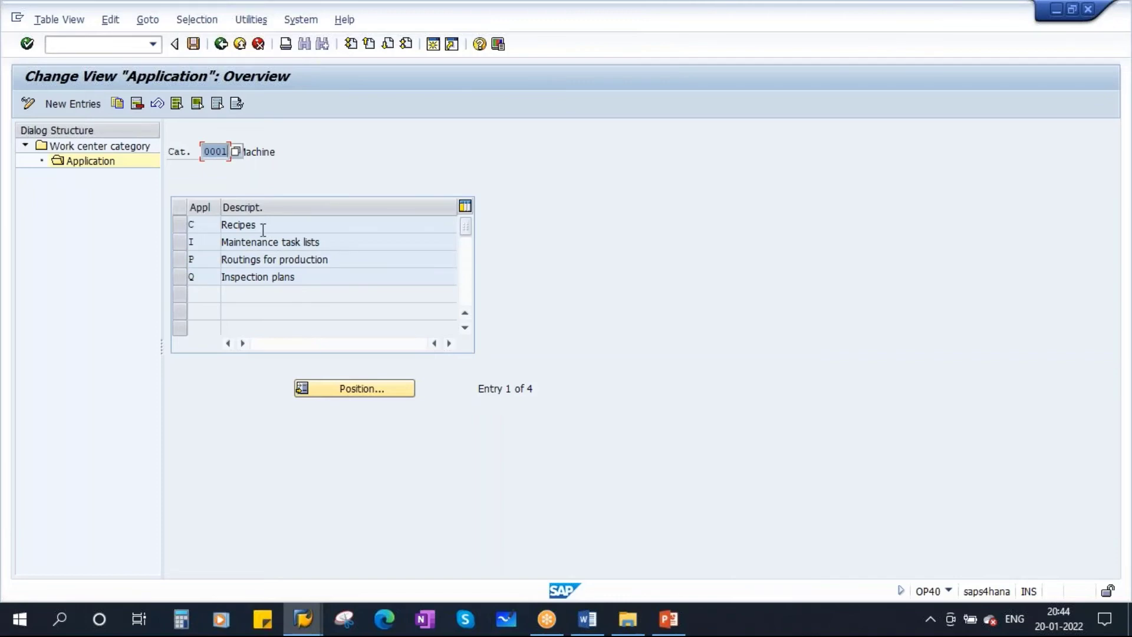
pyautogui.moveTo(260, 226); pyautogui.dragTo(198, 228)
pyautogui.moveTo(332, 260); pyautogui.dragTo(200, 258)
pyautogui.moveTo(326, 242); pyautogui.dragTo(221, 226)
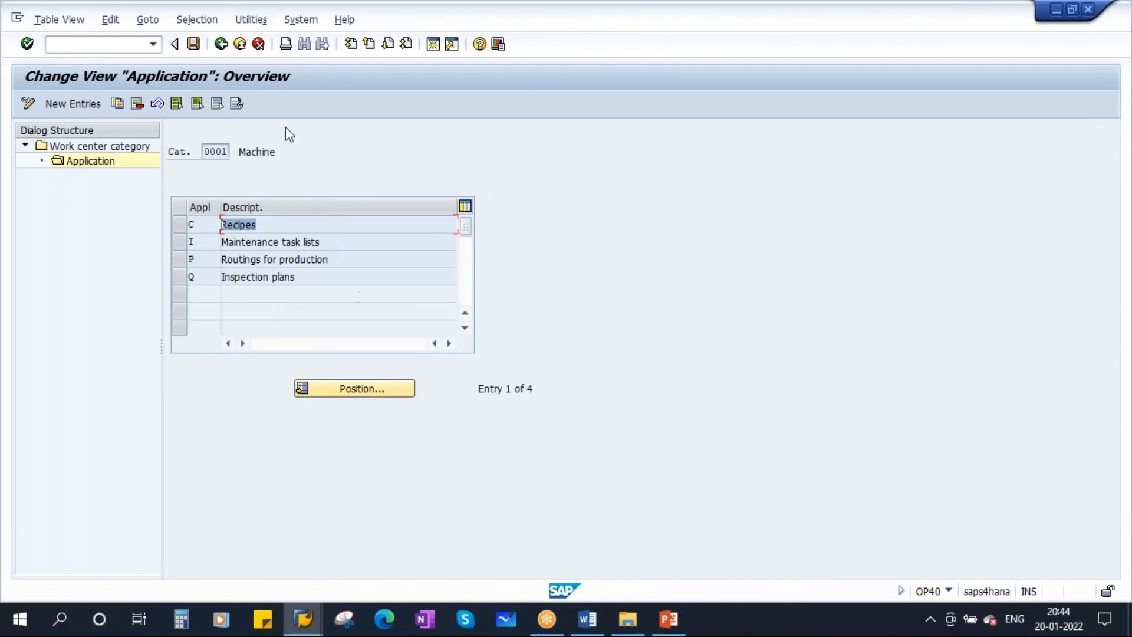
# Copy row 0001 as ZS01 'Machine_new', copying all four dependent application entries
pyautogui.click(221, 46)
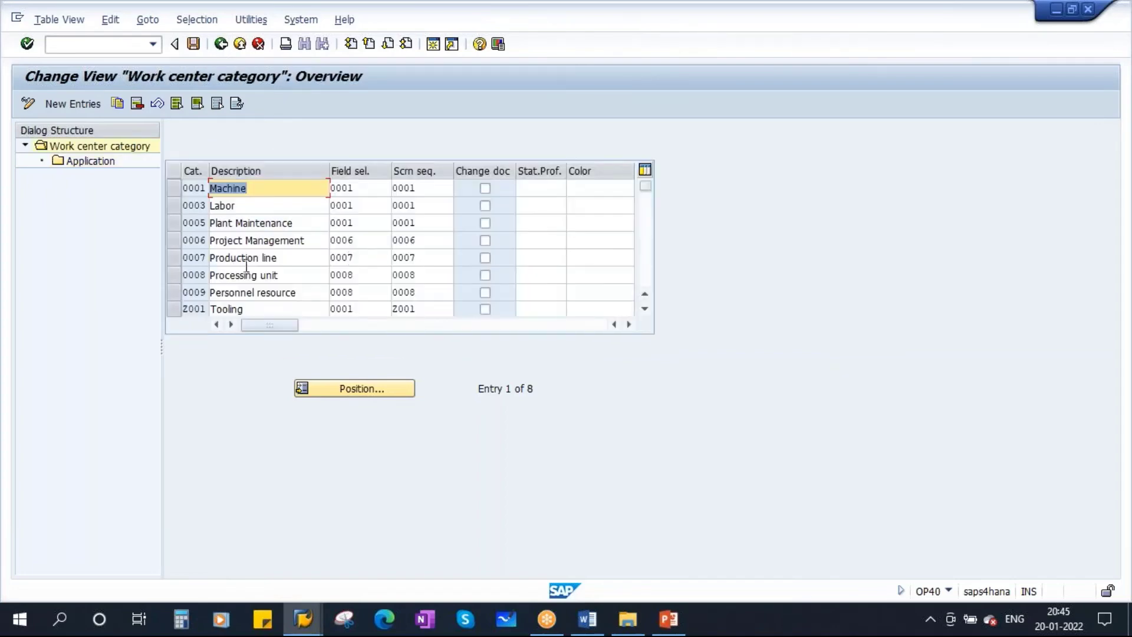
pyautogui.scroll(-1, 242, 266)
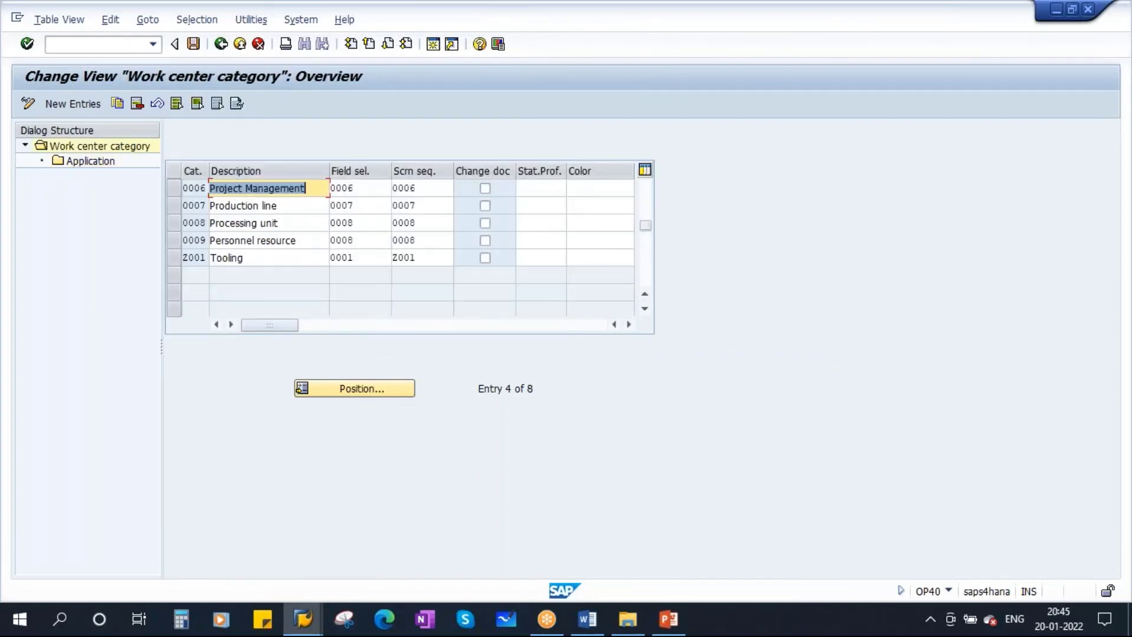
pyautogui.scroll(1, 406, 248)
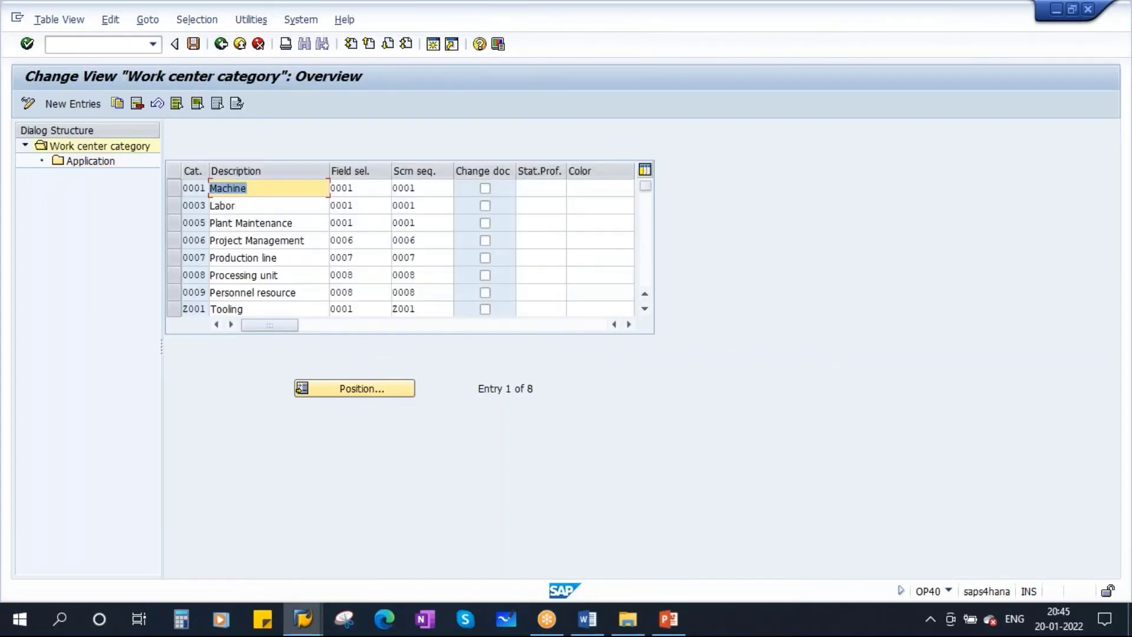
pyautogui.click(172, 187)
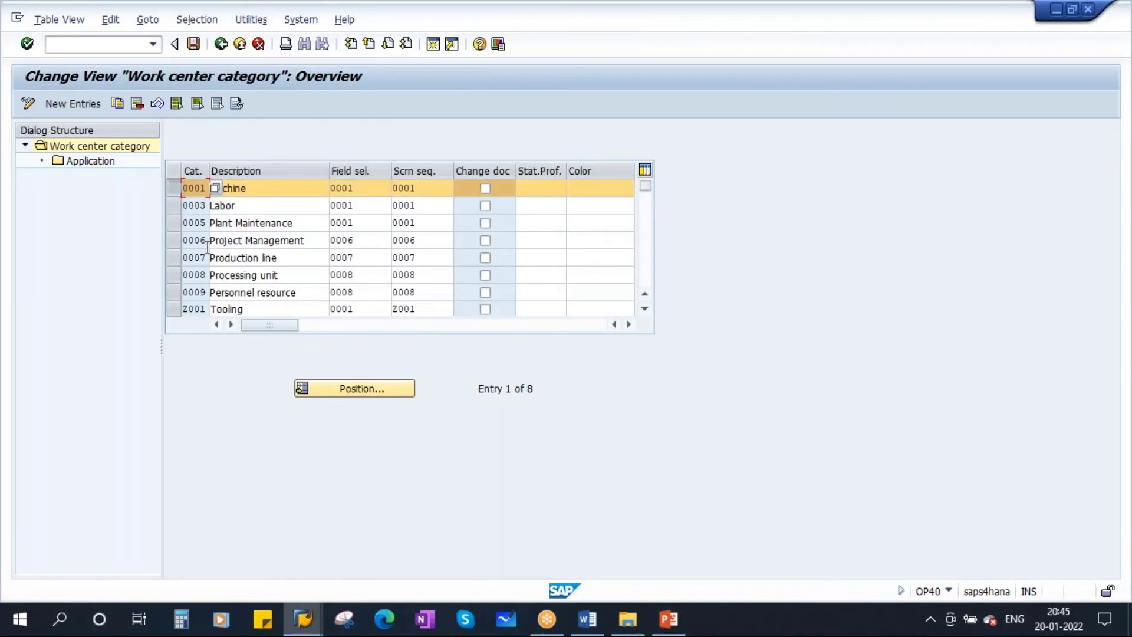
pyautogui.click(117, 103)
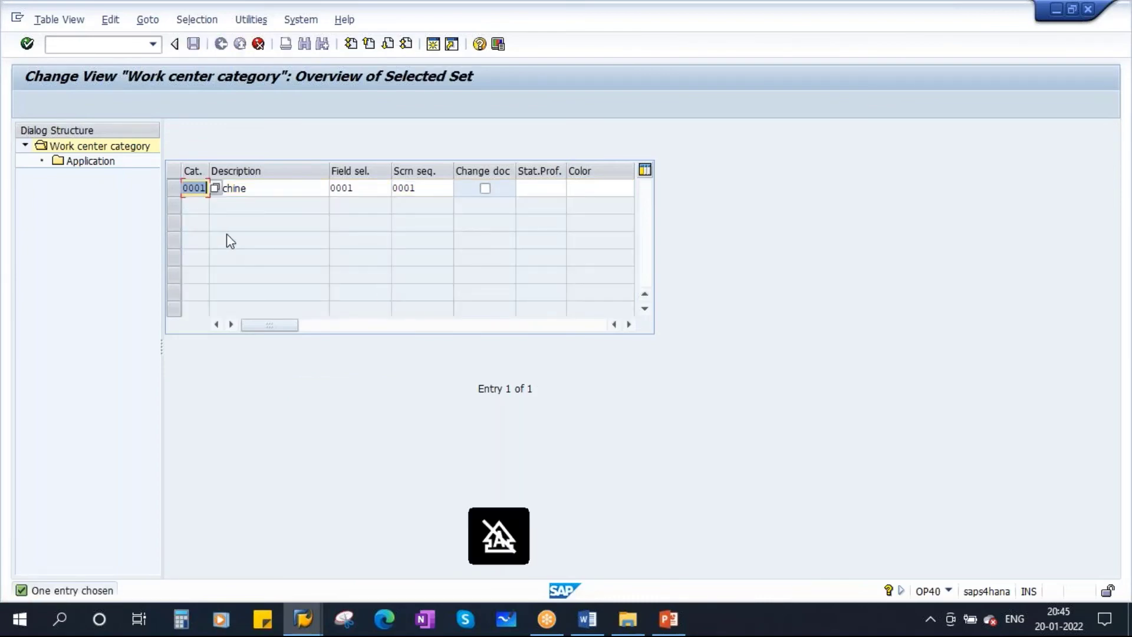
pyautogui.write('ZS01')
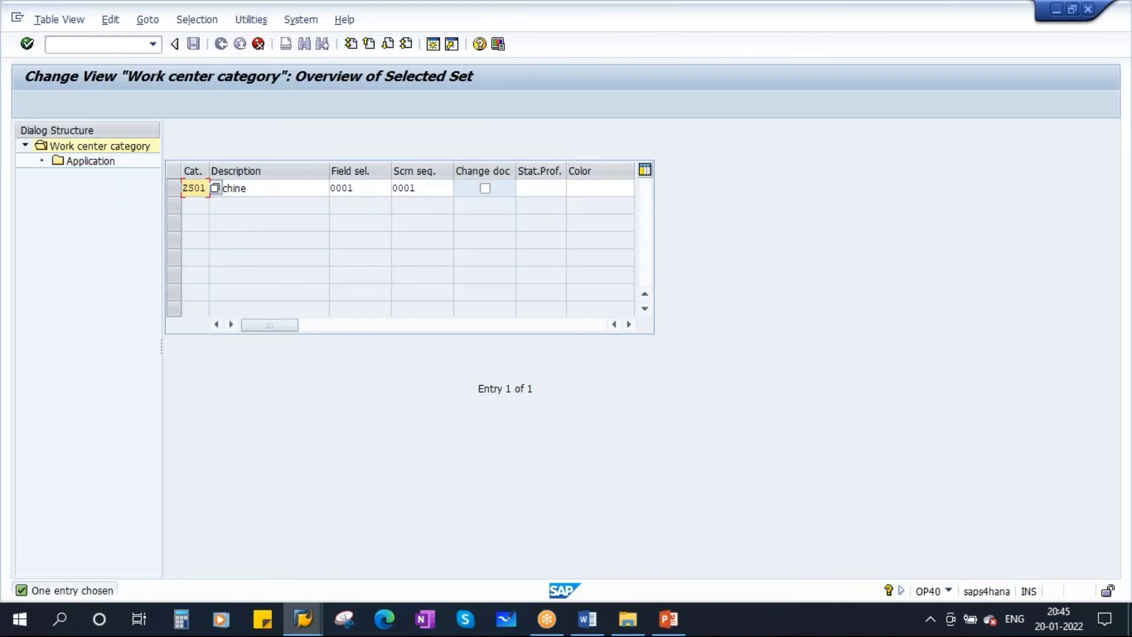
pyautogui.click(263, 188)
pyautogui.write('_new')
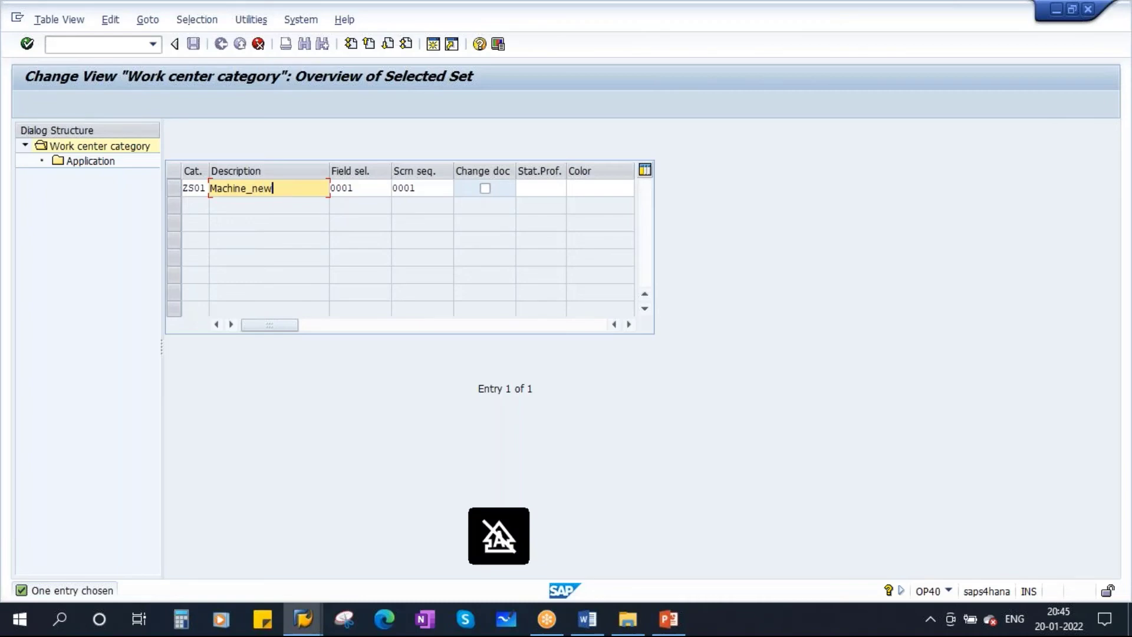
pyautogui.click(362, 204)
pyautogui.press('F6')
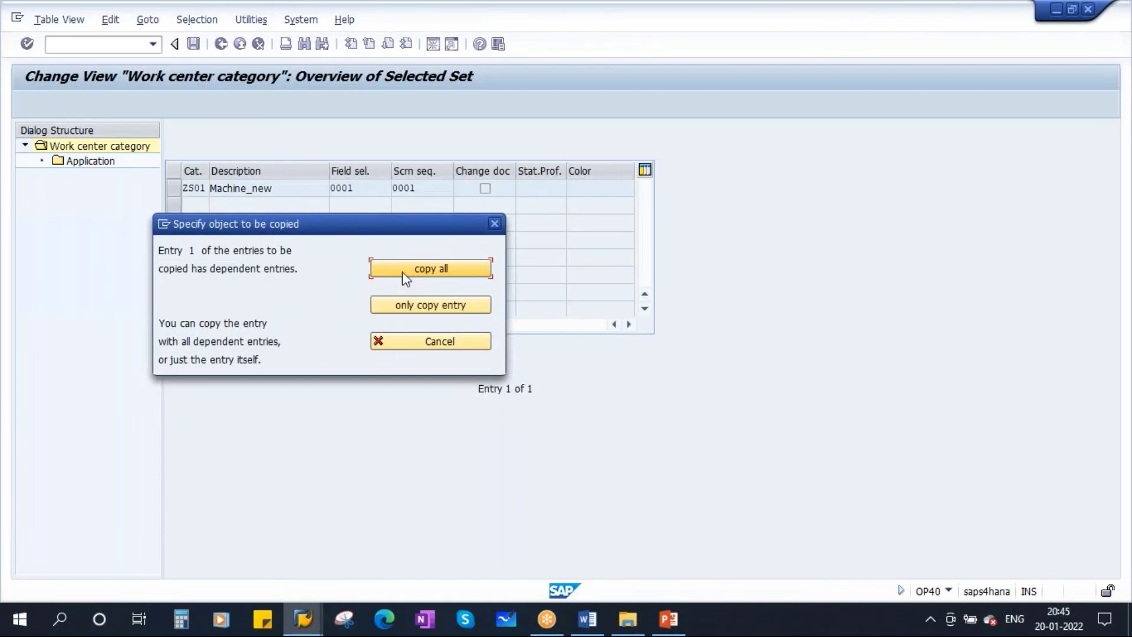
pyautogui.click(432, 269)
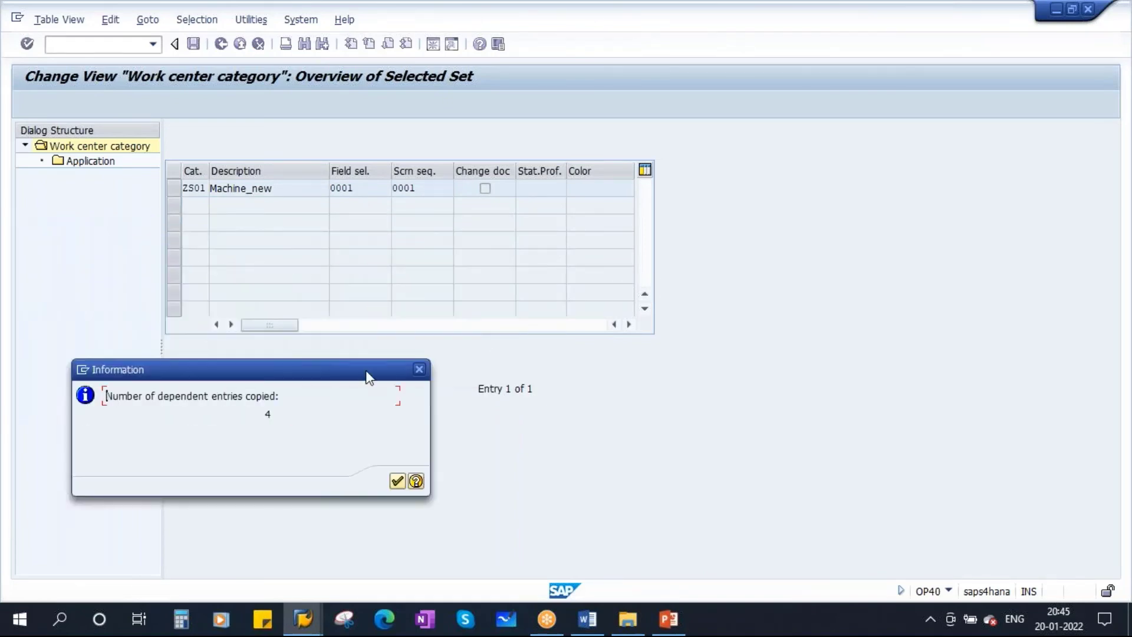
pyautogui.click(396, 481)
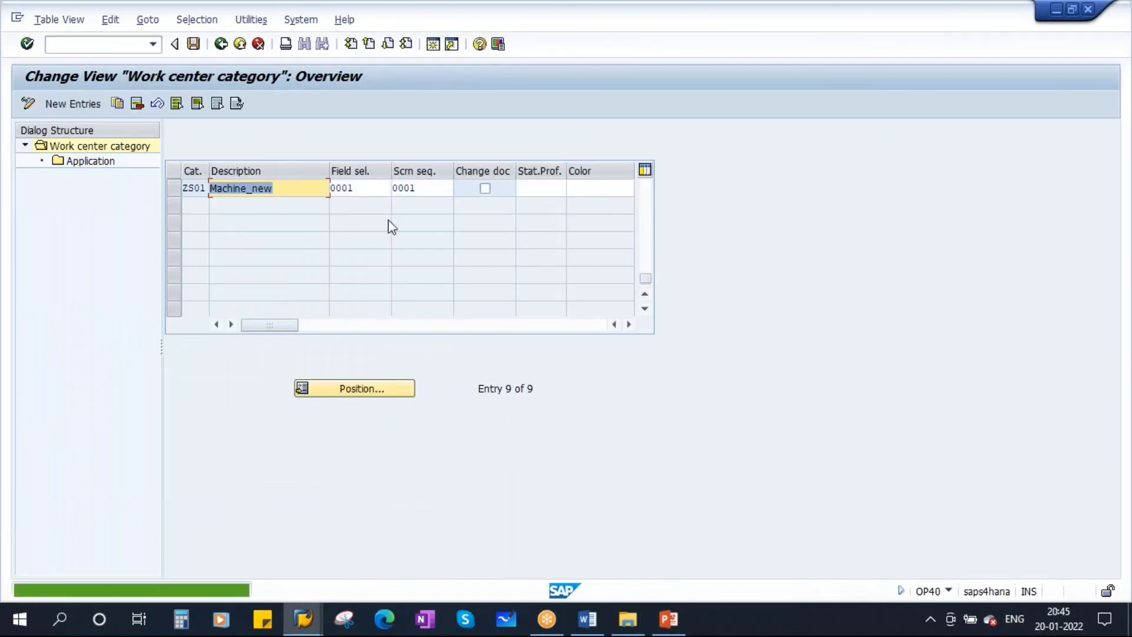
# Delete Recipes, Maintenance task lists and Inspection plans from ZS01's applications, then save
pyautogui.click(172, 189)
pyautogui.click(88, 160)
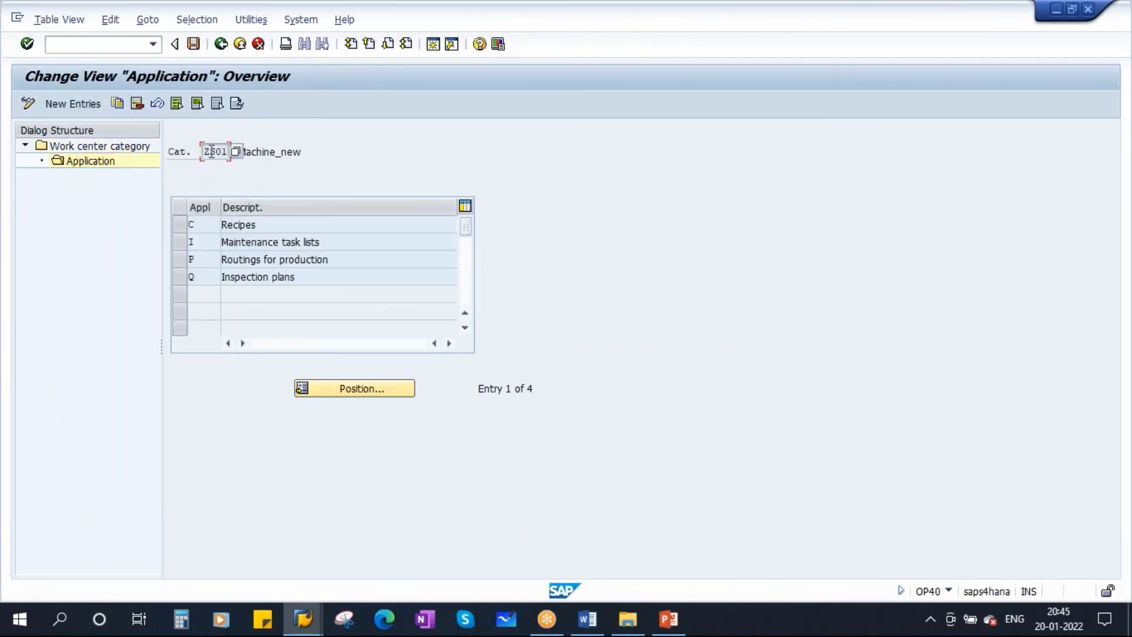
pyautogui.moveTo(204, 152); pyautogui.dragTo(261, 155)
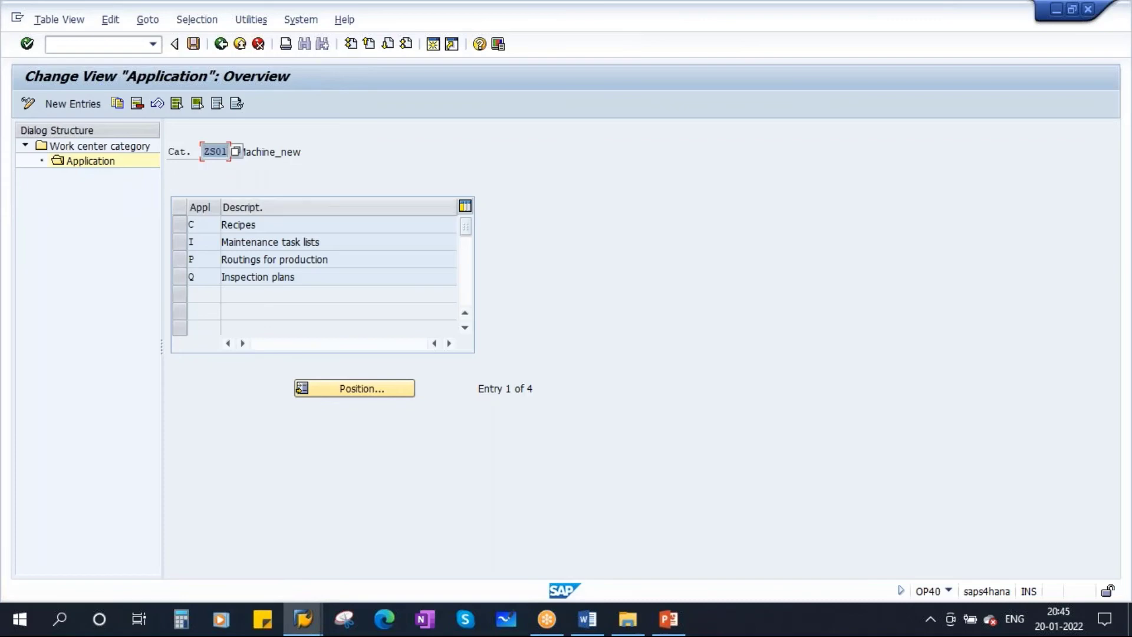
pyautogui.click(179, 258)
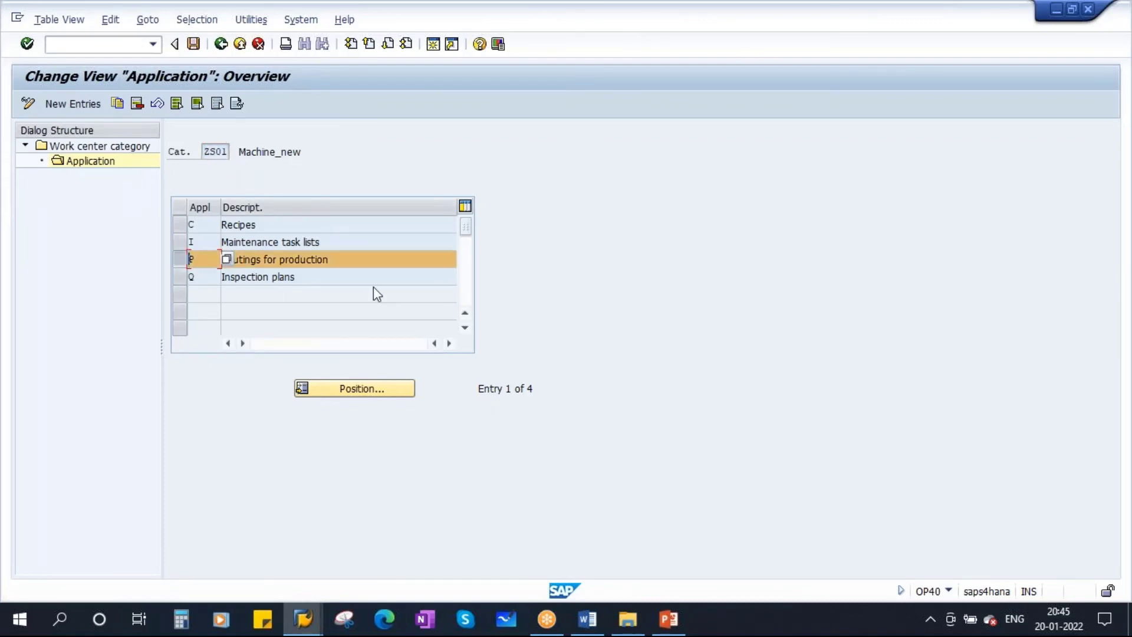
pyautogui.click(177, 226)
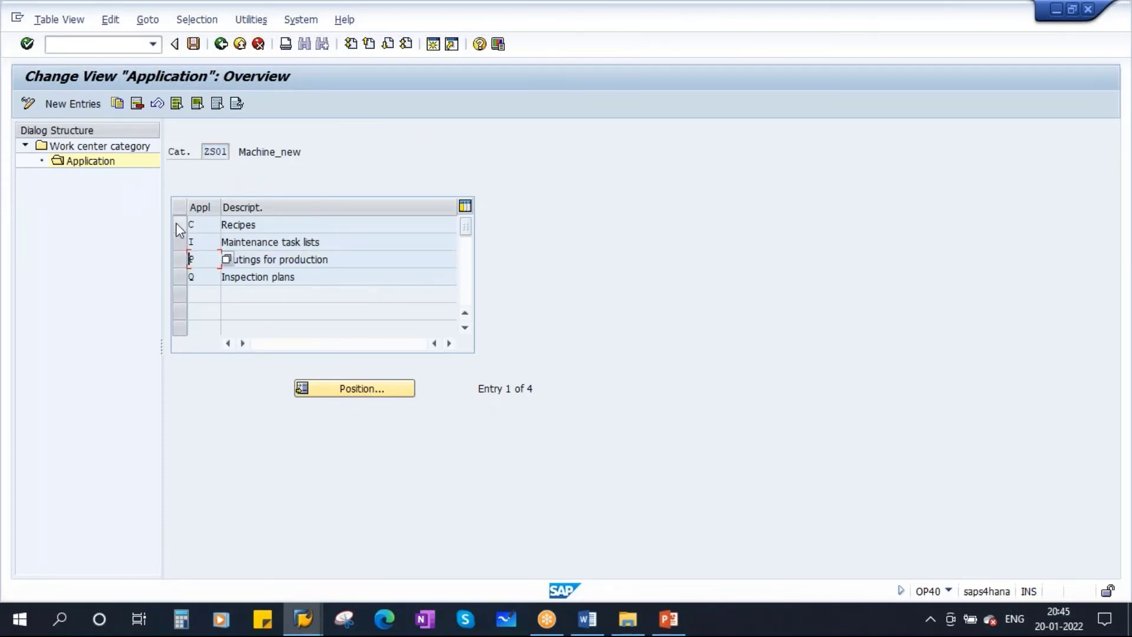
pyautogui.keyDown('ctrl'); pyautogui.click(179, 243); pyautogui.keyUp('ctrl')
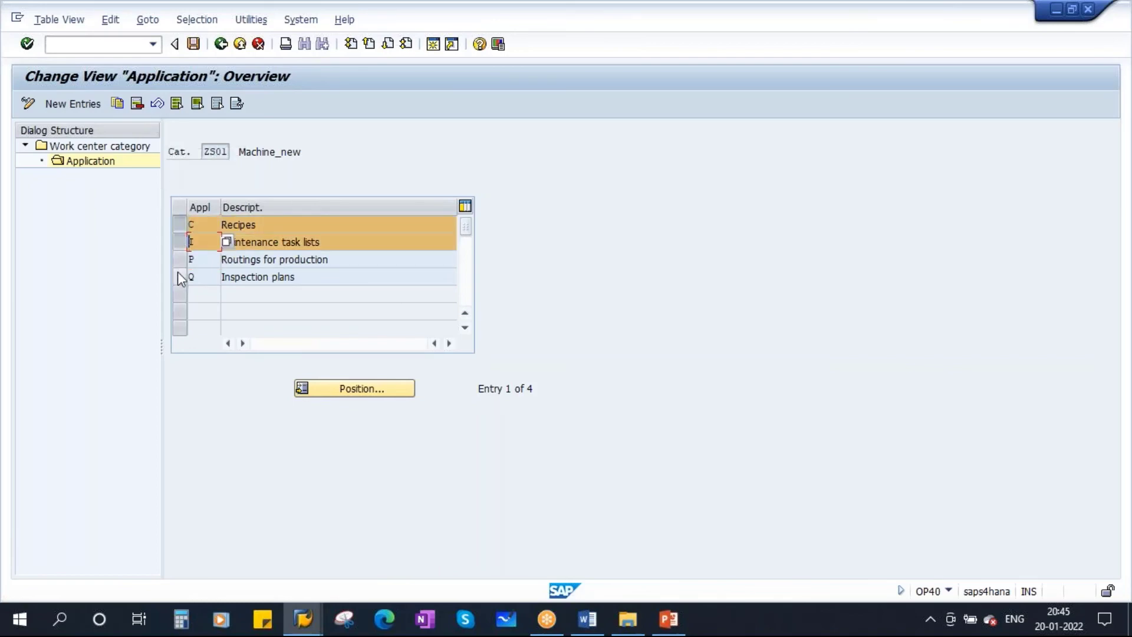
pyautogui.keyDown('ctrl'); pyautogui.click(179, 276); pyautogui.keyUp('ctrl')
pyautogui.click(139, 104)
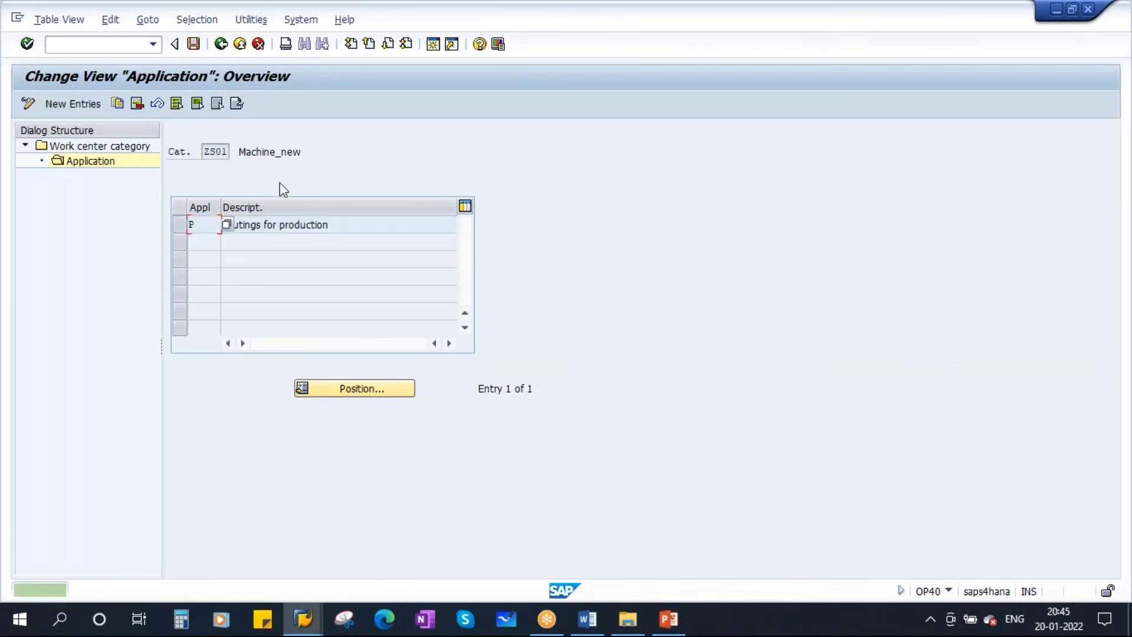
pyautogui.hotkey('ctrl', 's')
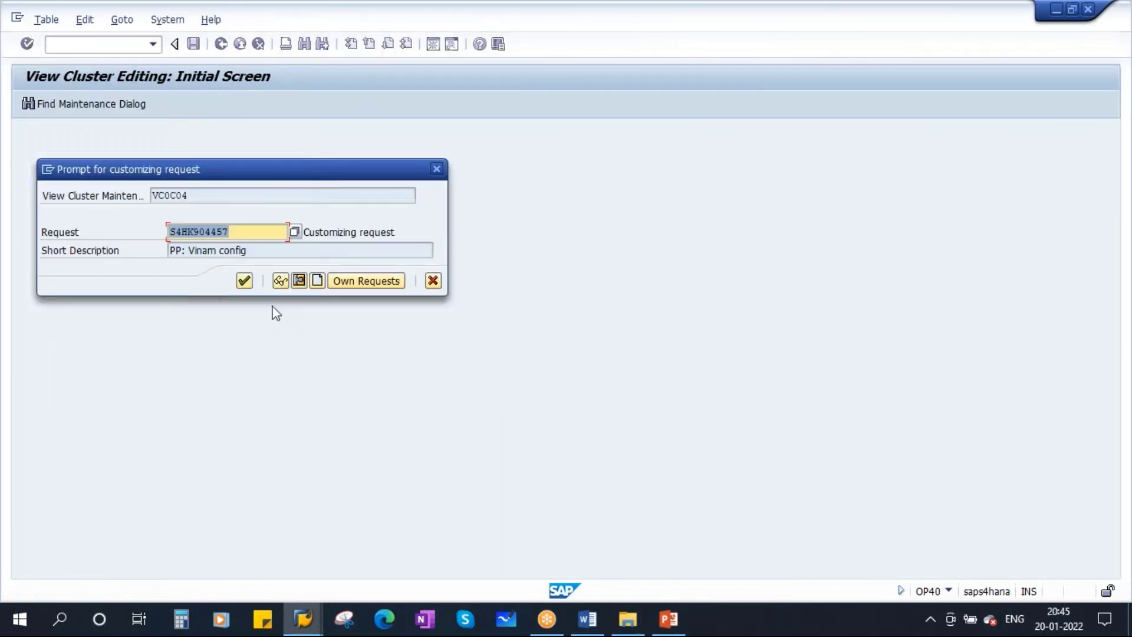
# Confirm the customizing request, then check the Appl value list for P and cancel it
pyautogui.click(242, 281)
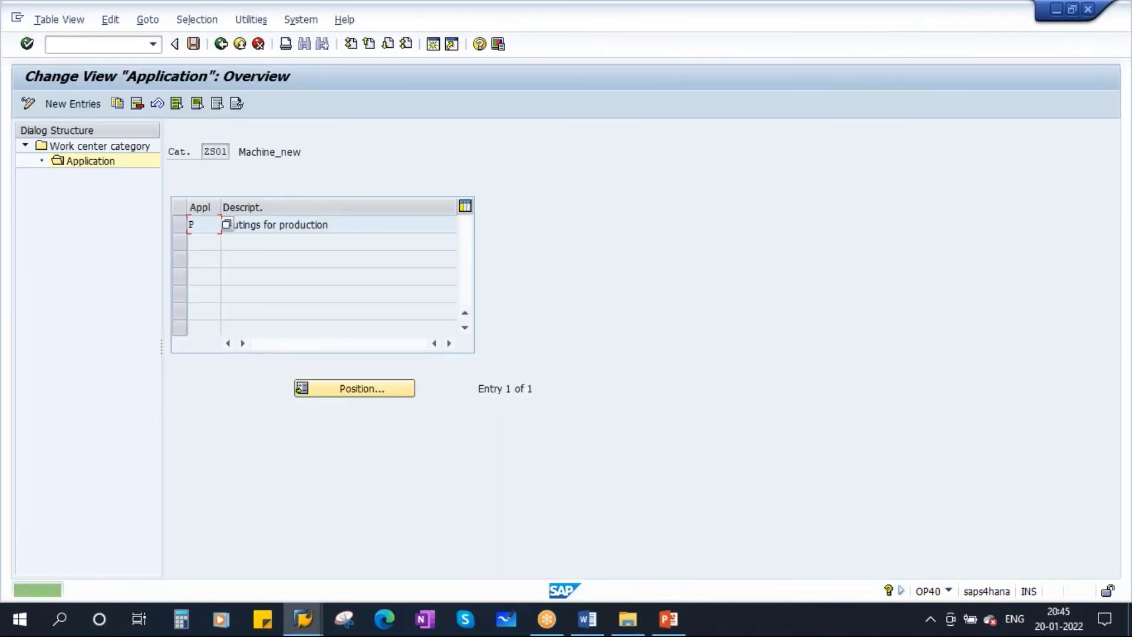
pyautogui.click(215, 151)
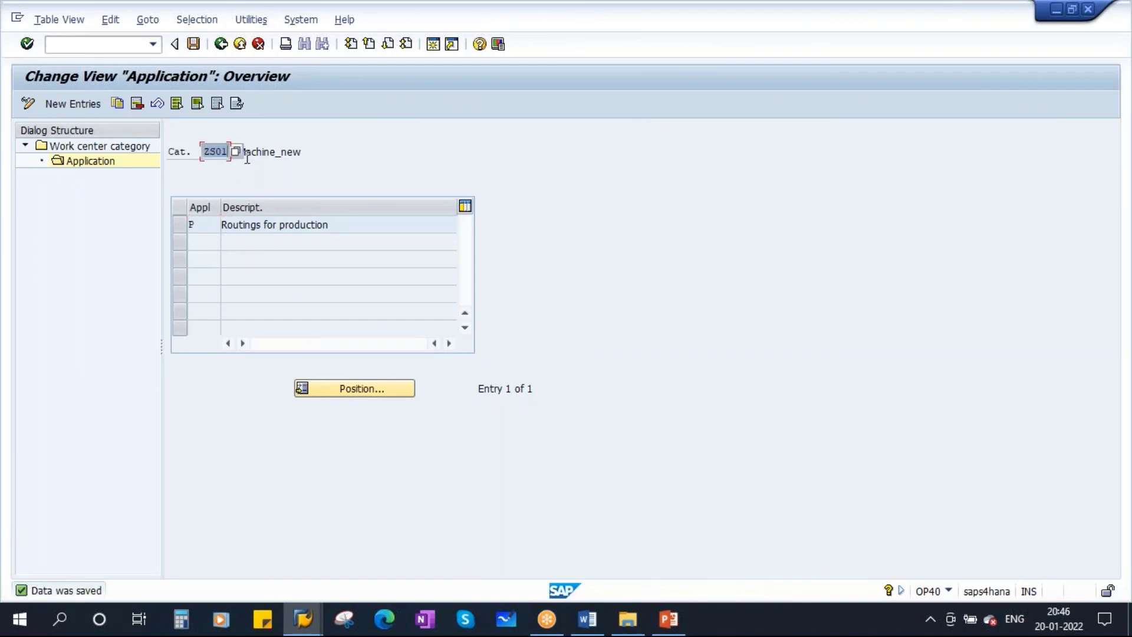
pyautogui.moveTo(346, 228); pyautogui.dragTo(190, 224)
pyautogui.click(192, 225)
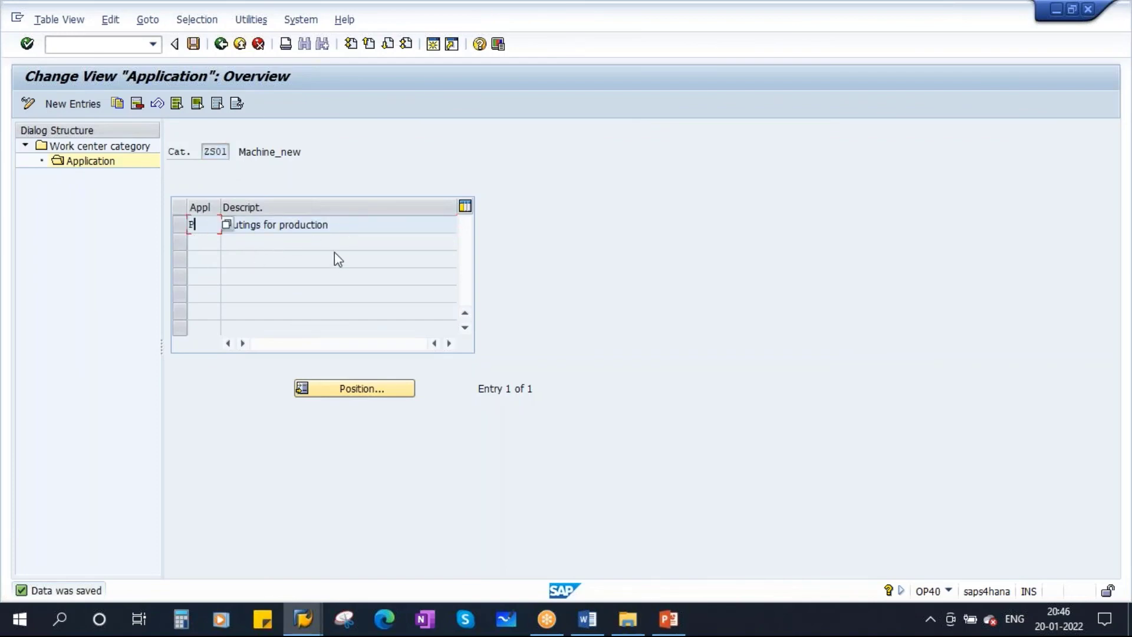
pyautogui.click(225, 225)
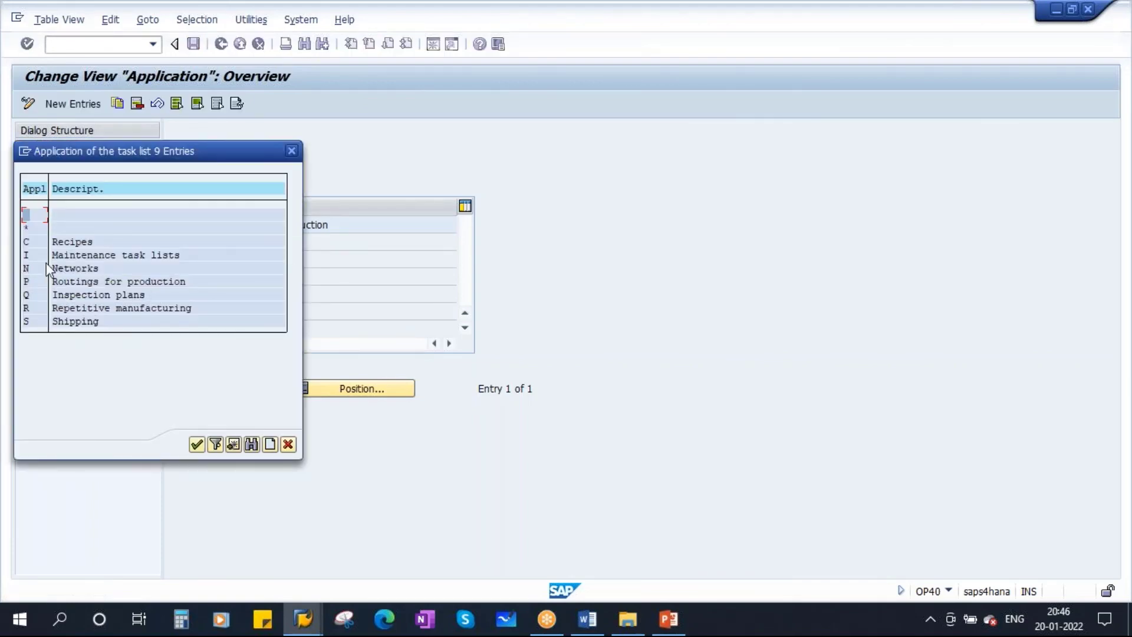
pyautogui.click(288, 443)
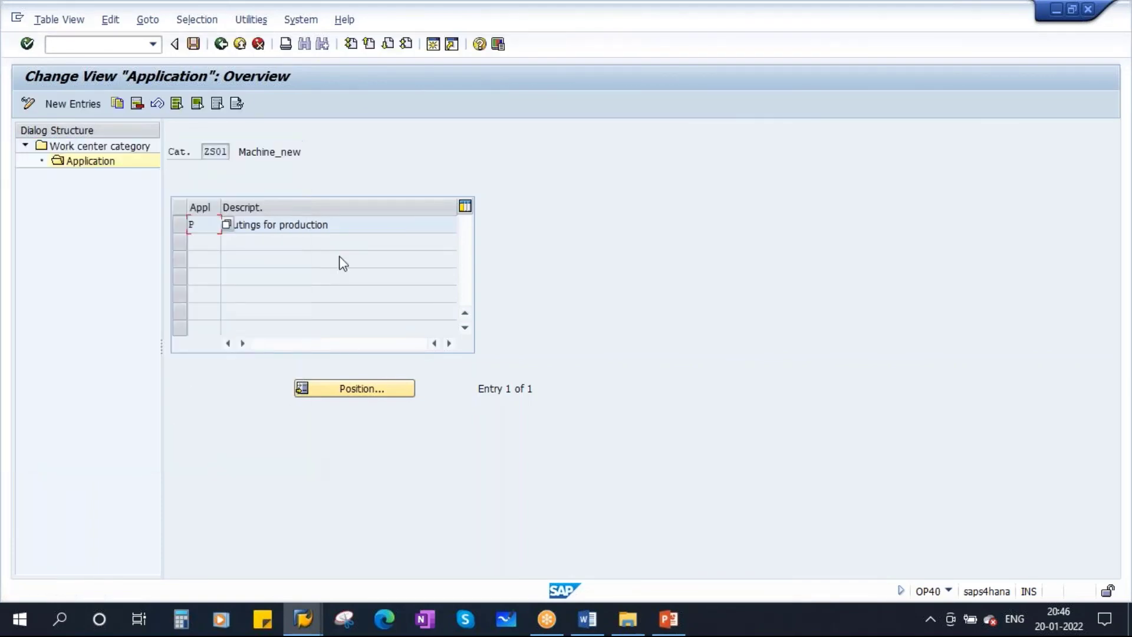
# Go back twice from the ZS01 Application view to the Display IMG tree
pyautogui.click(221, 43)
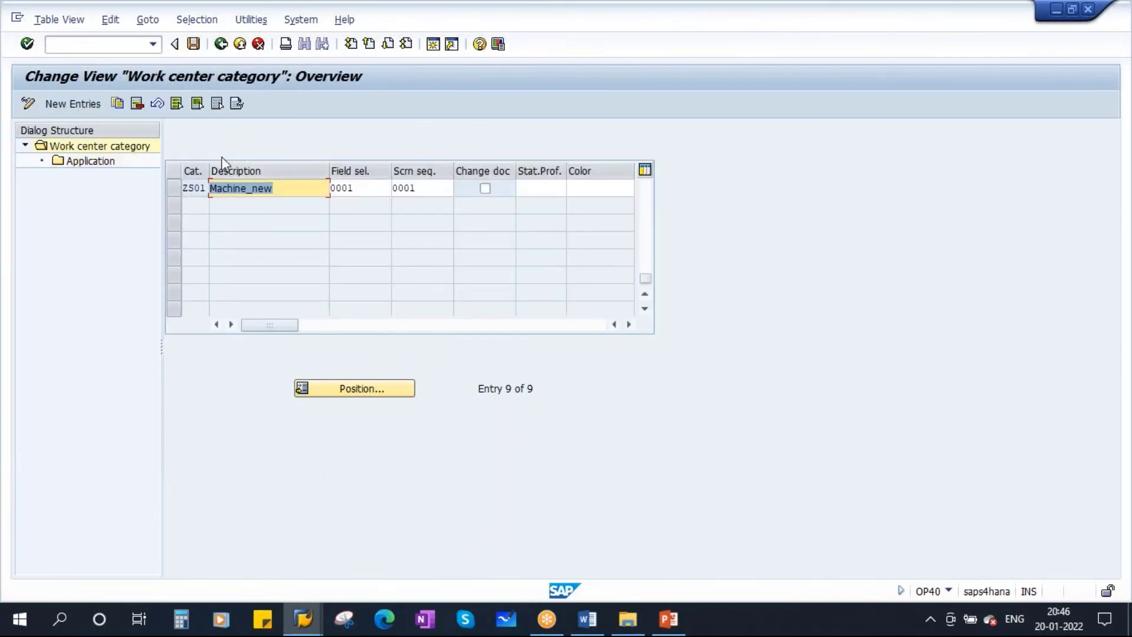
pyautogui.click(221, 47)
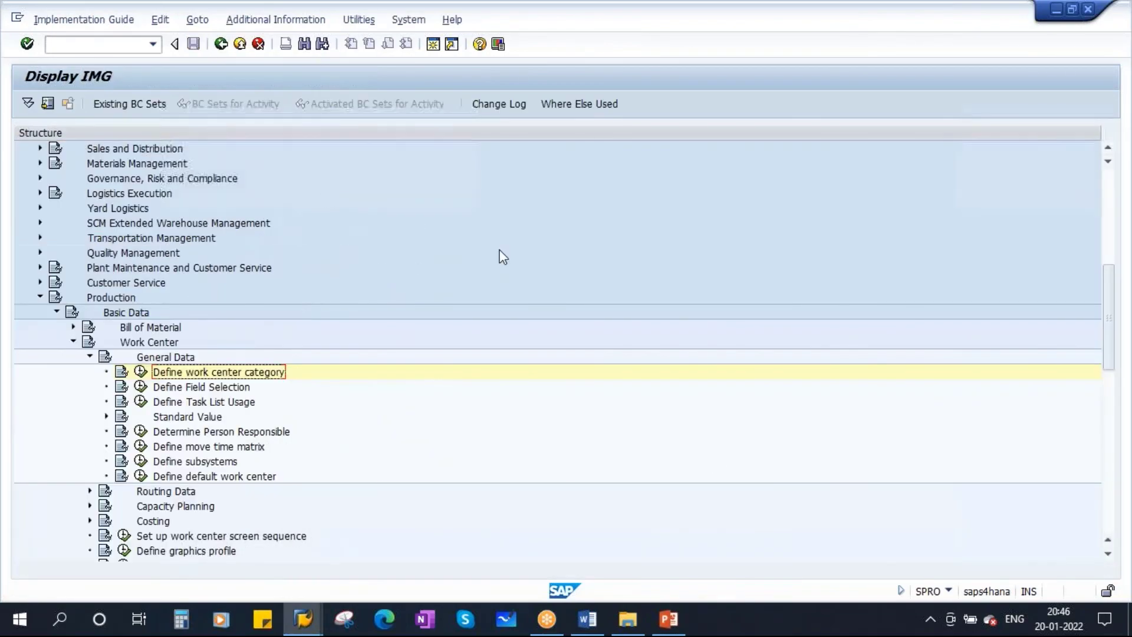